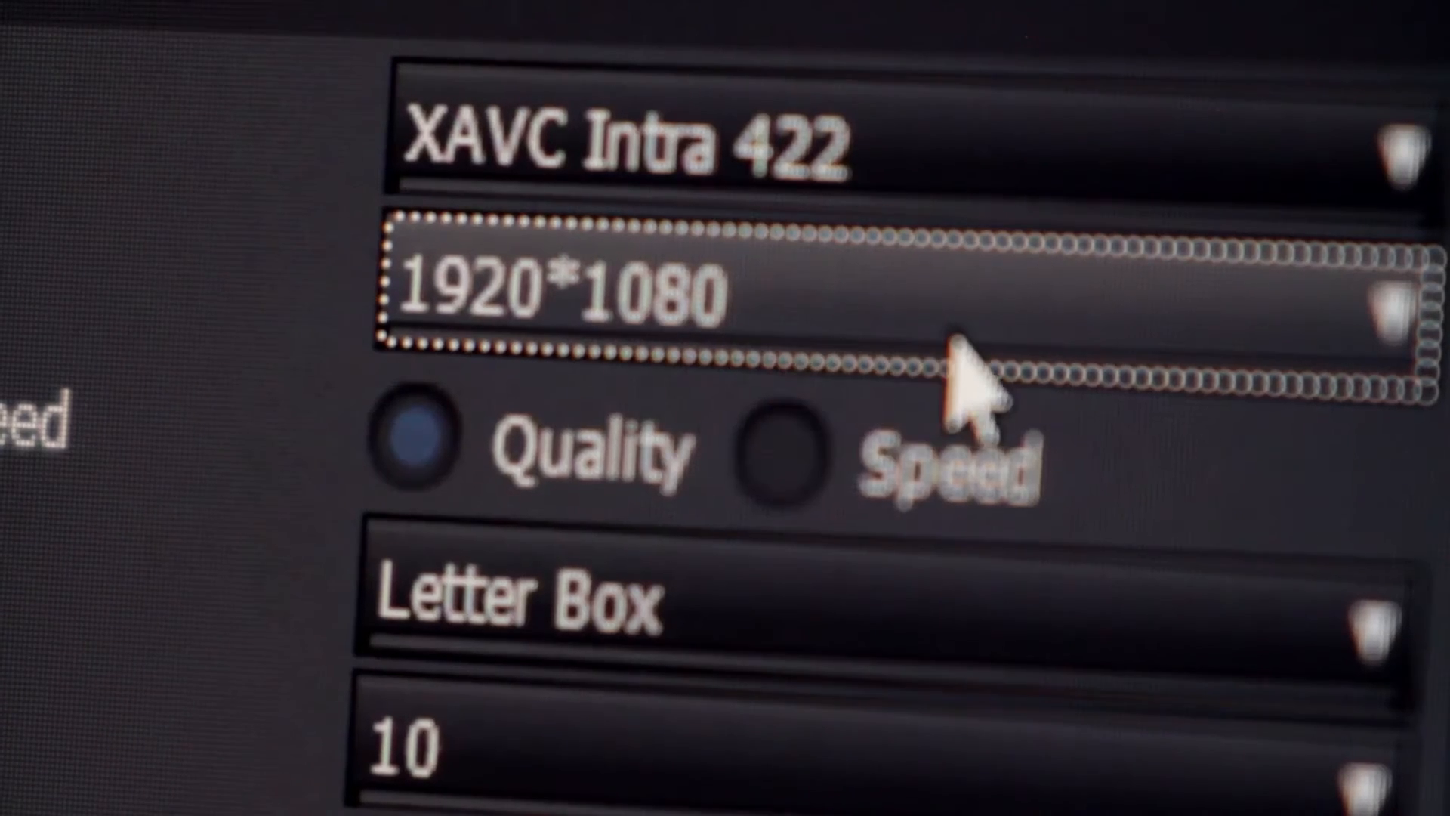
click(954, 356)
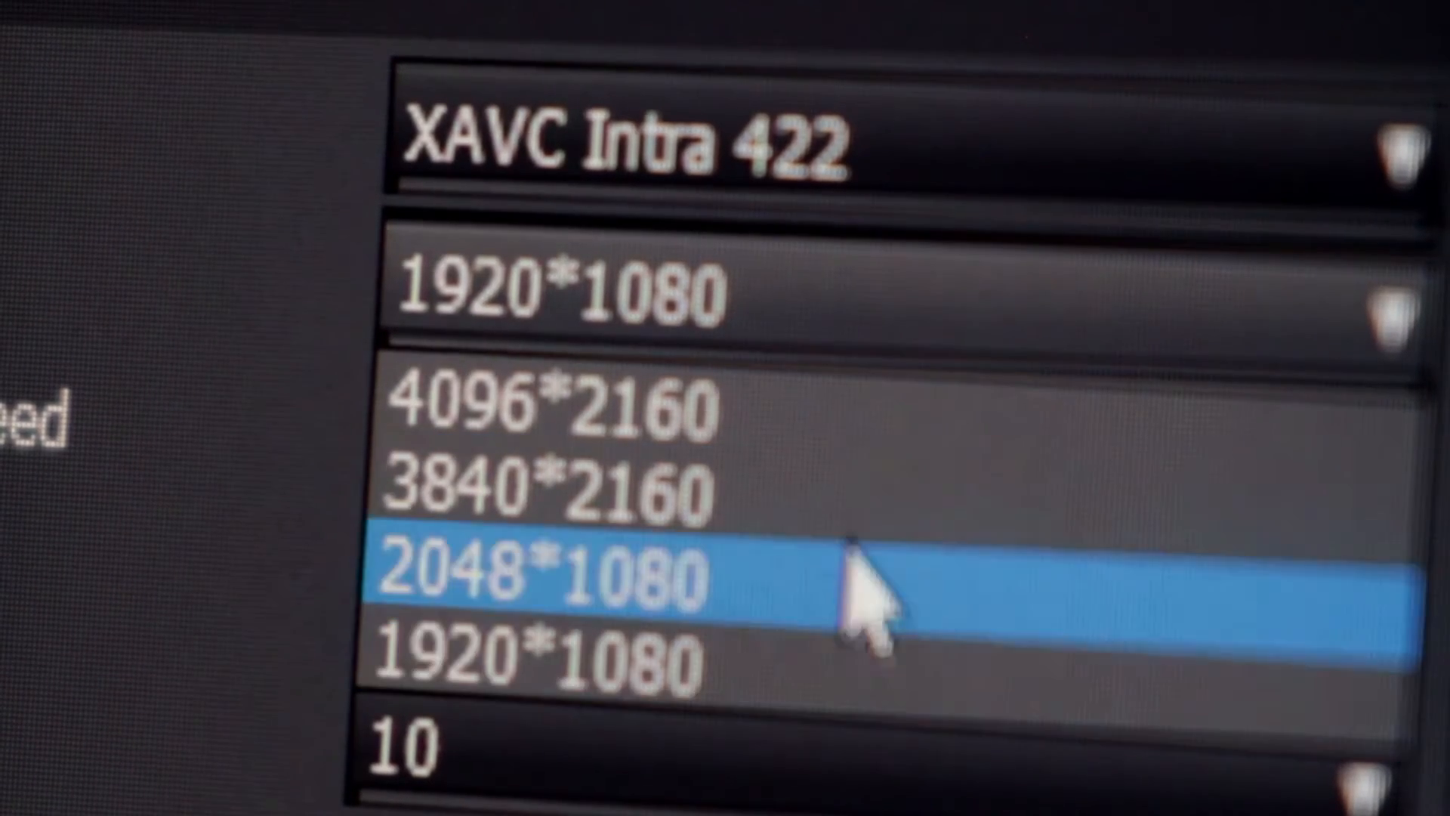
click(846, 408)
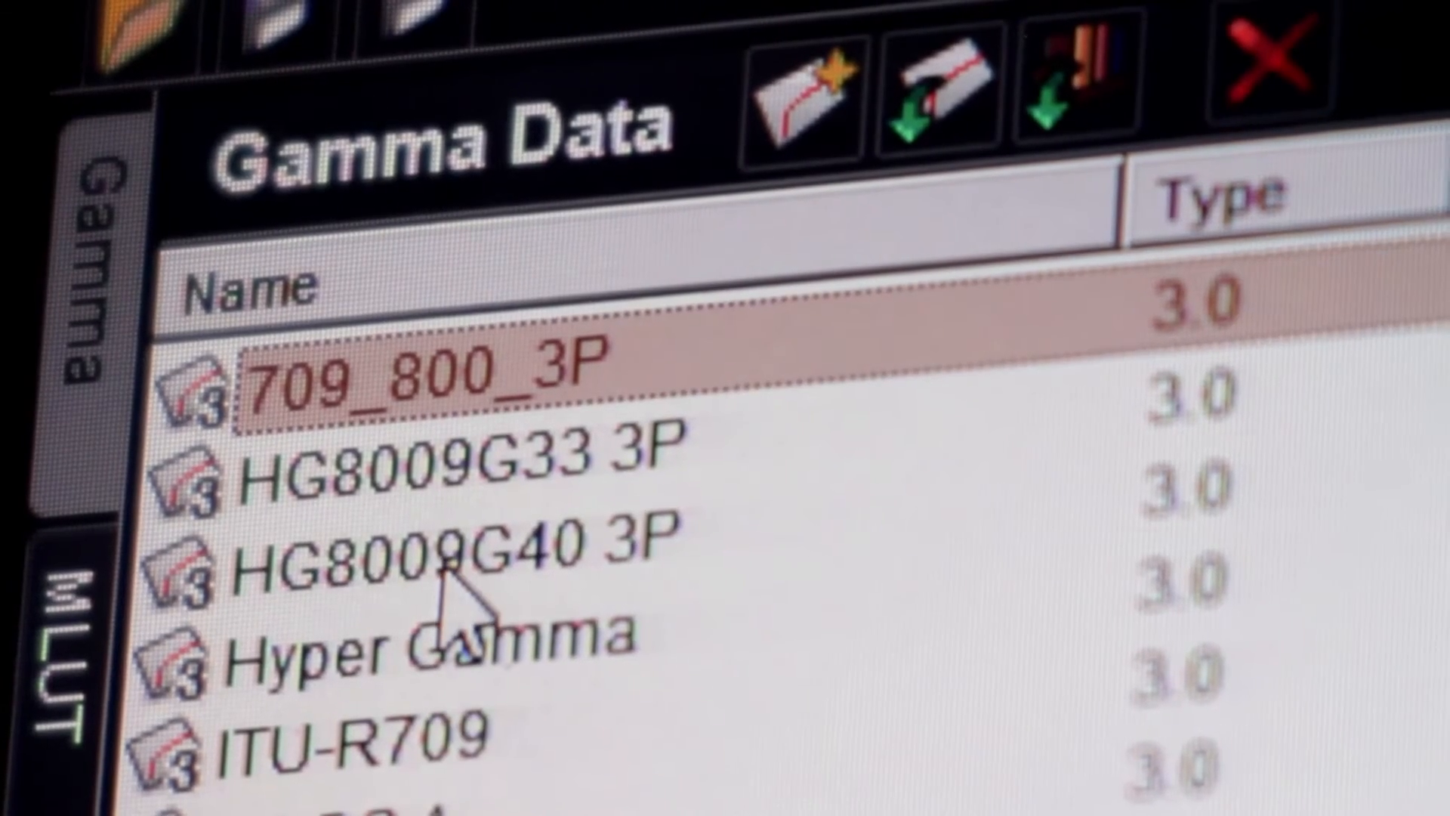
click(916, 247)
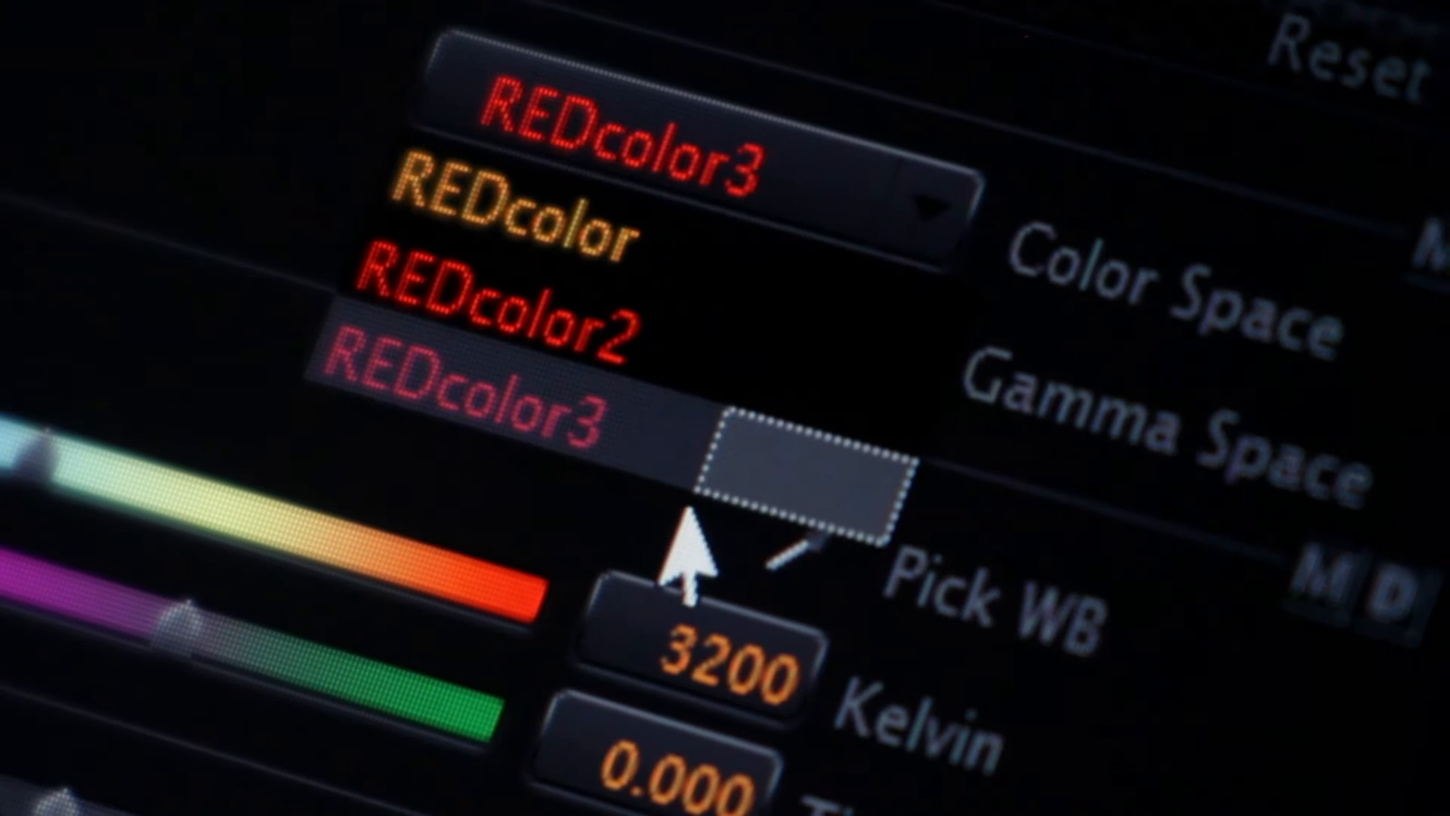
click(695, 457)
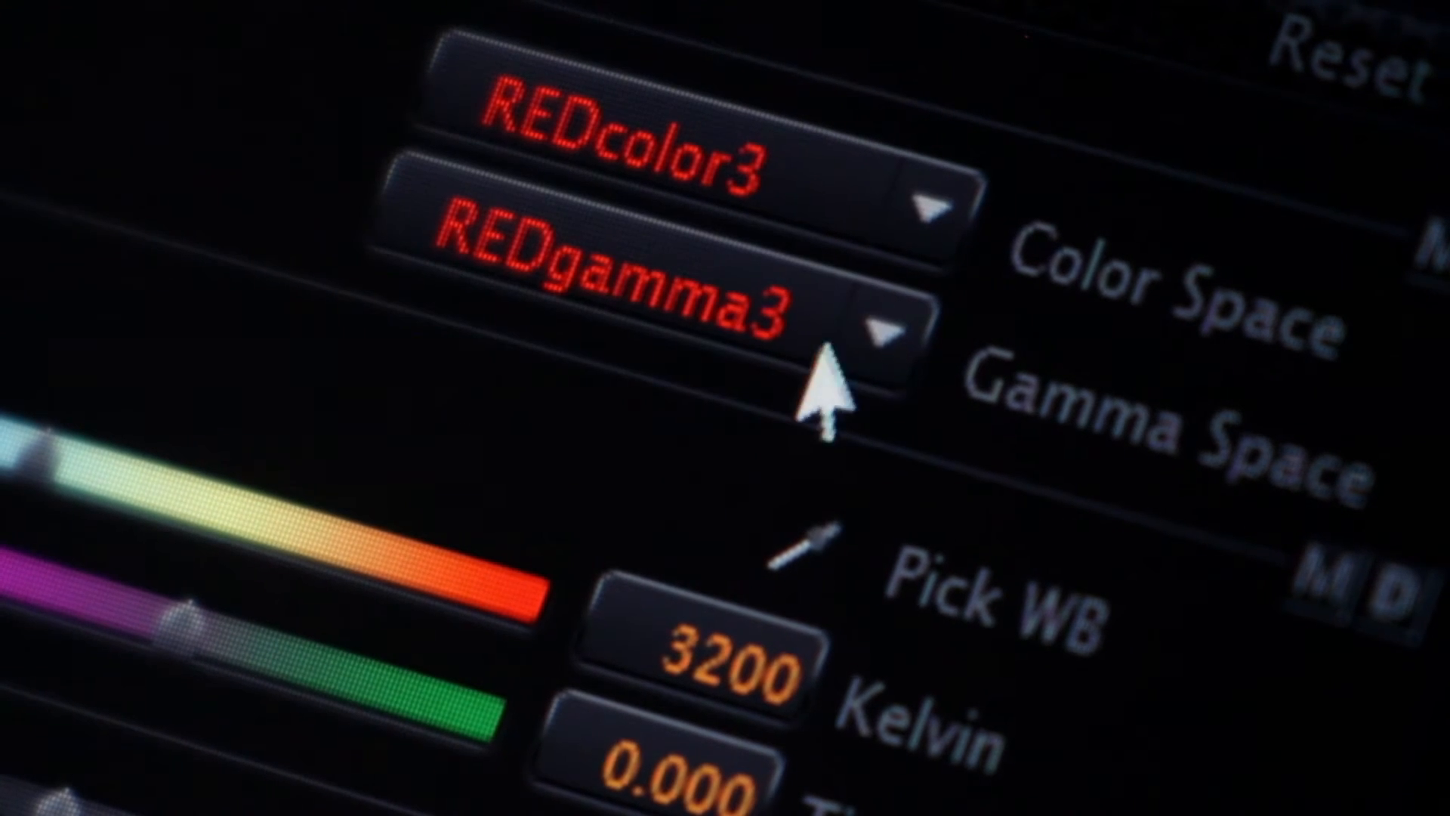
click(857, 329)
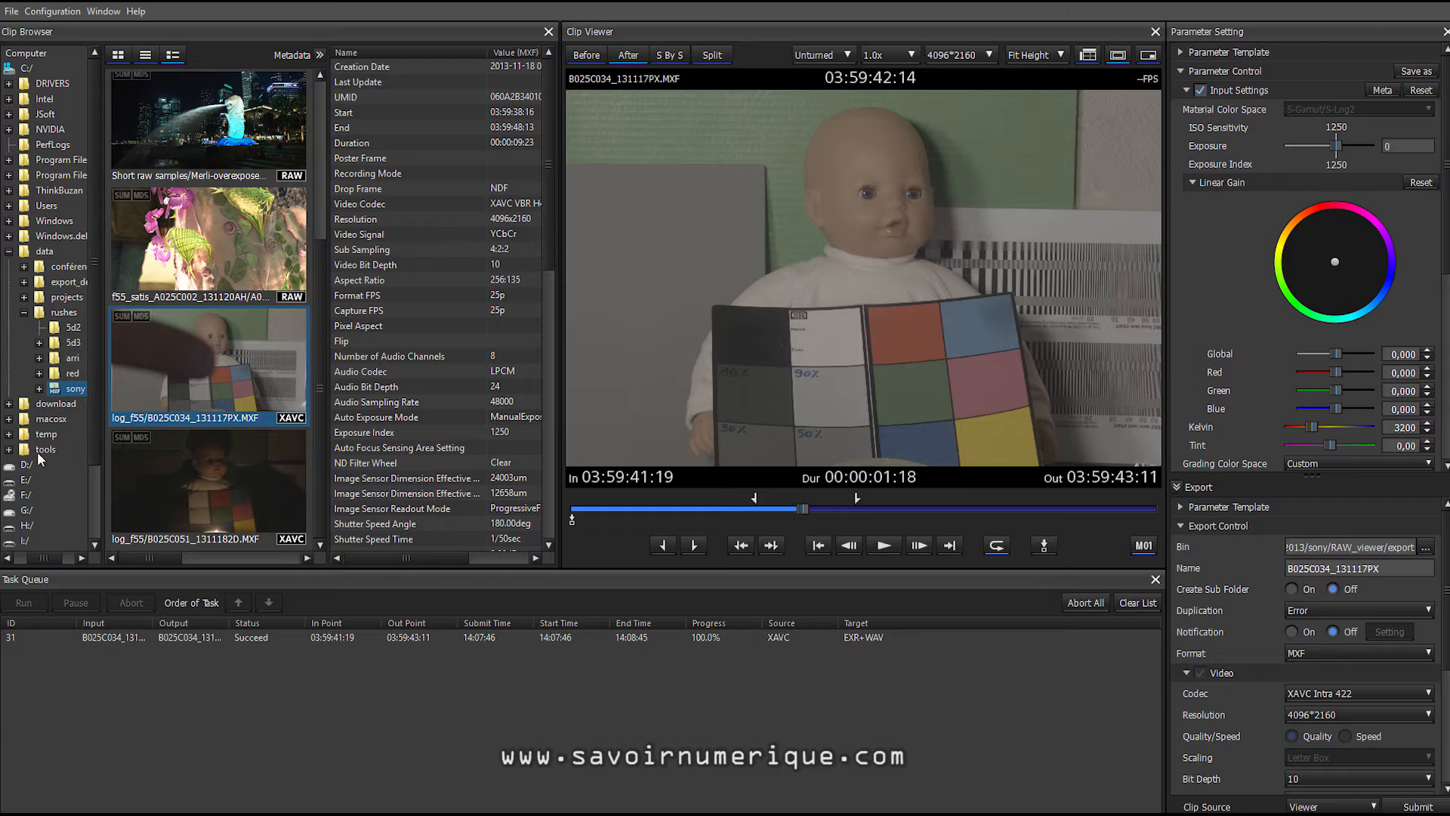
Step: Examine the metadata of the XAVC and RAW clips in the sony rushes folder, ending on log_f55/B025C034_131117PX.MXF
click(70, 390)
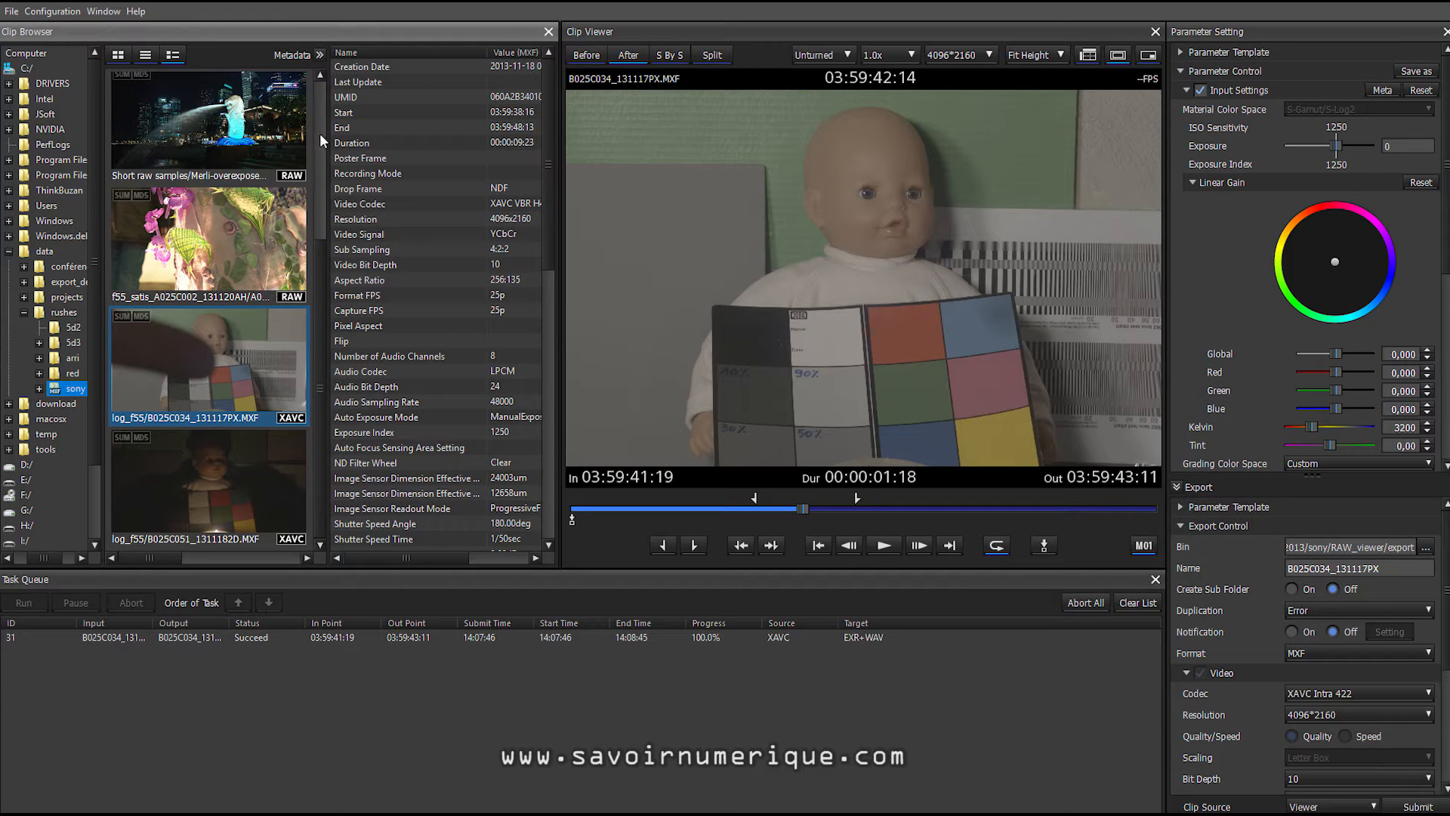
drag(316, 284, 317, 361)
click(225, 459)
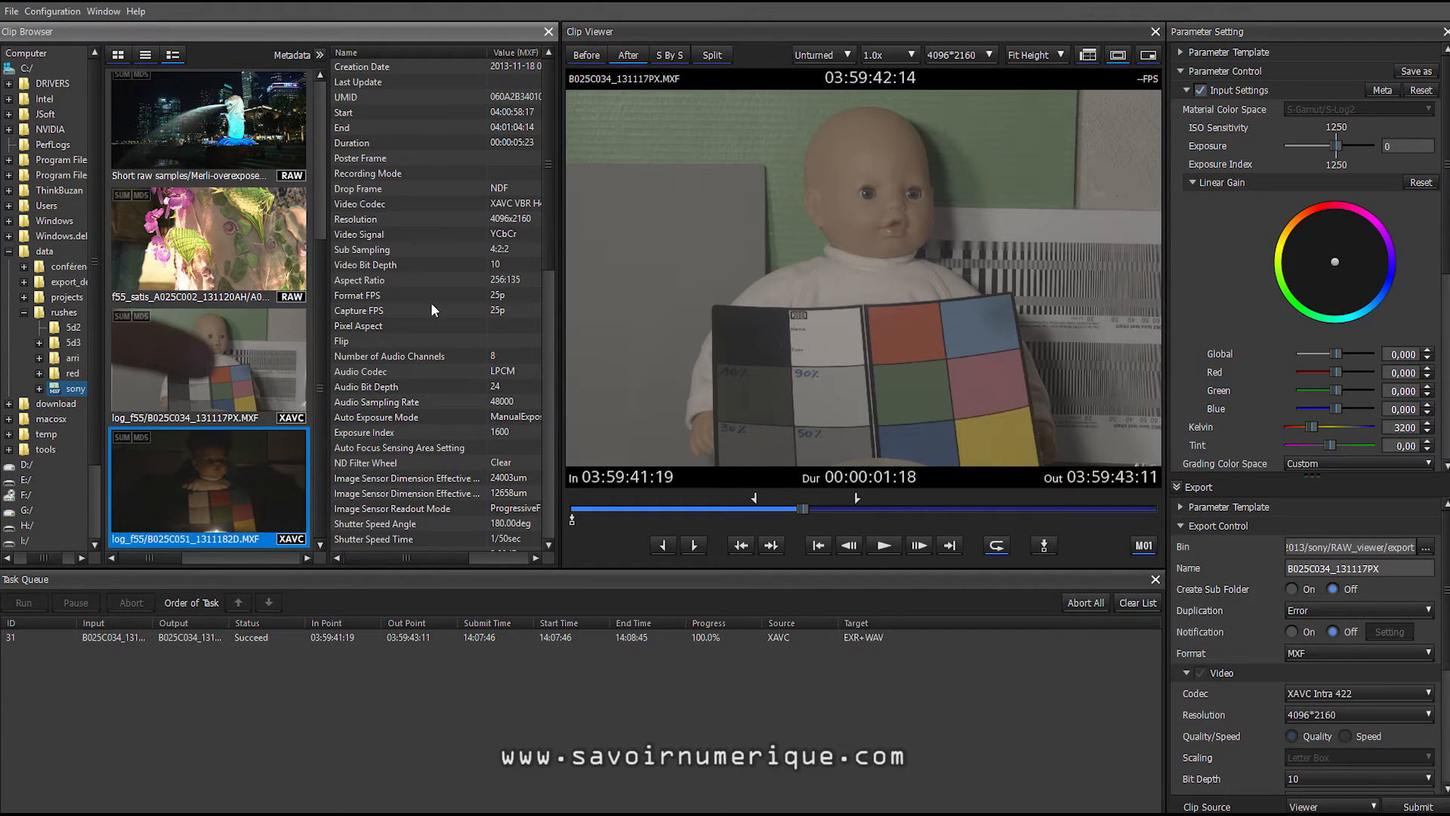
click(201, 216)
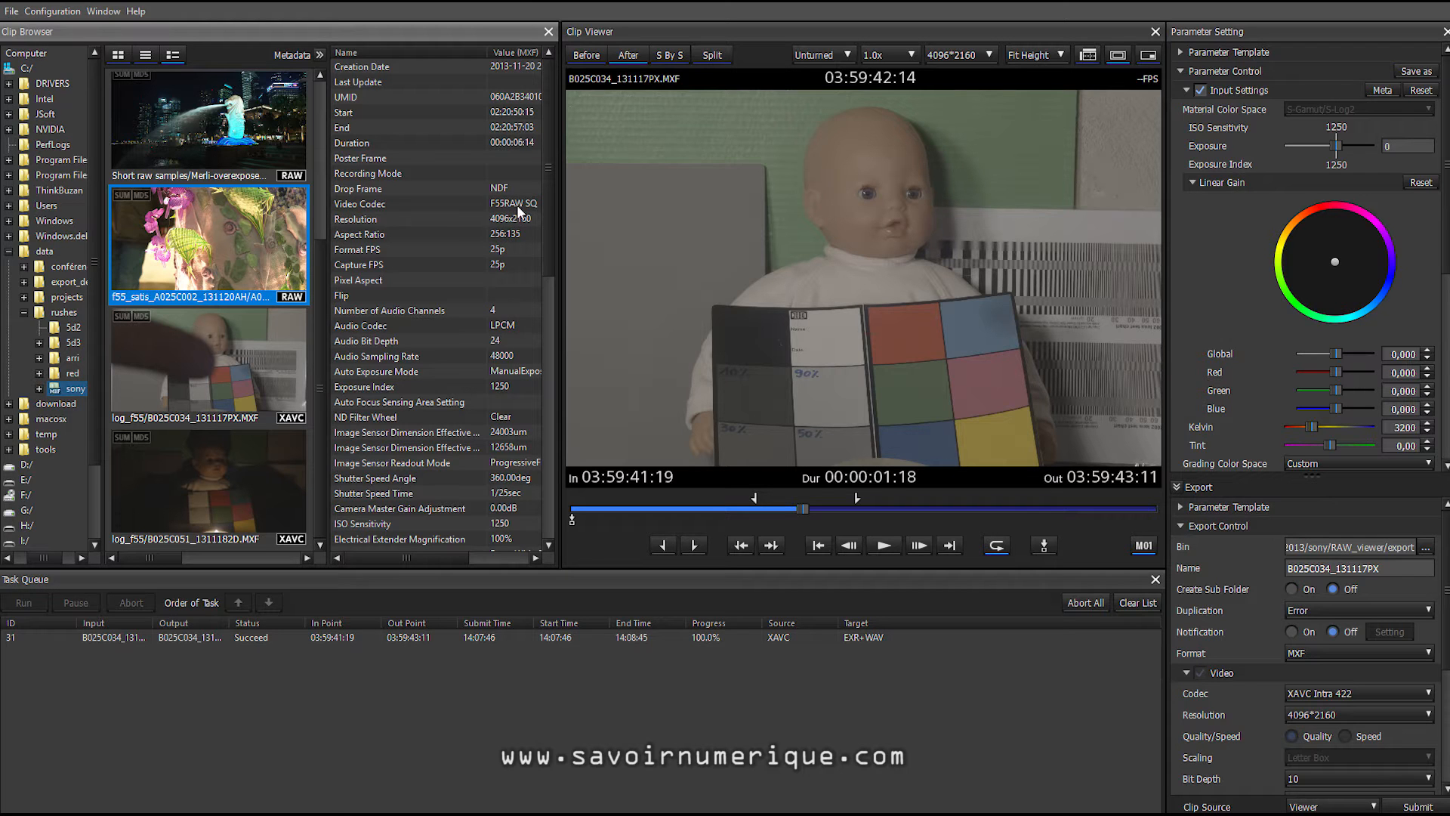
drag(321, 250, 328, 89)
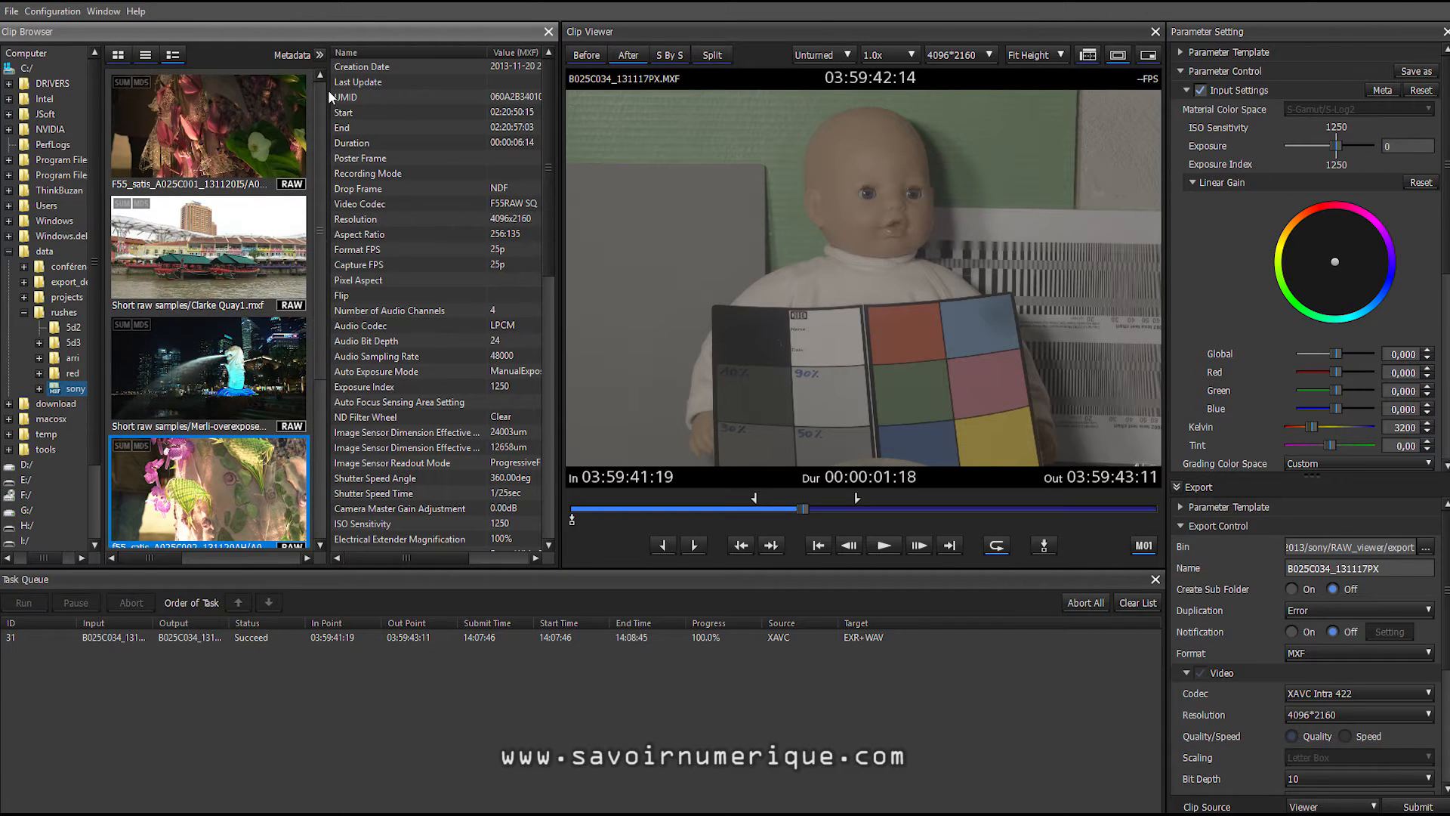
click(264, 120)
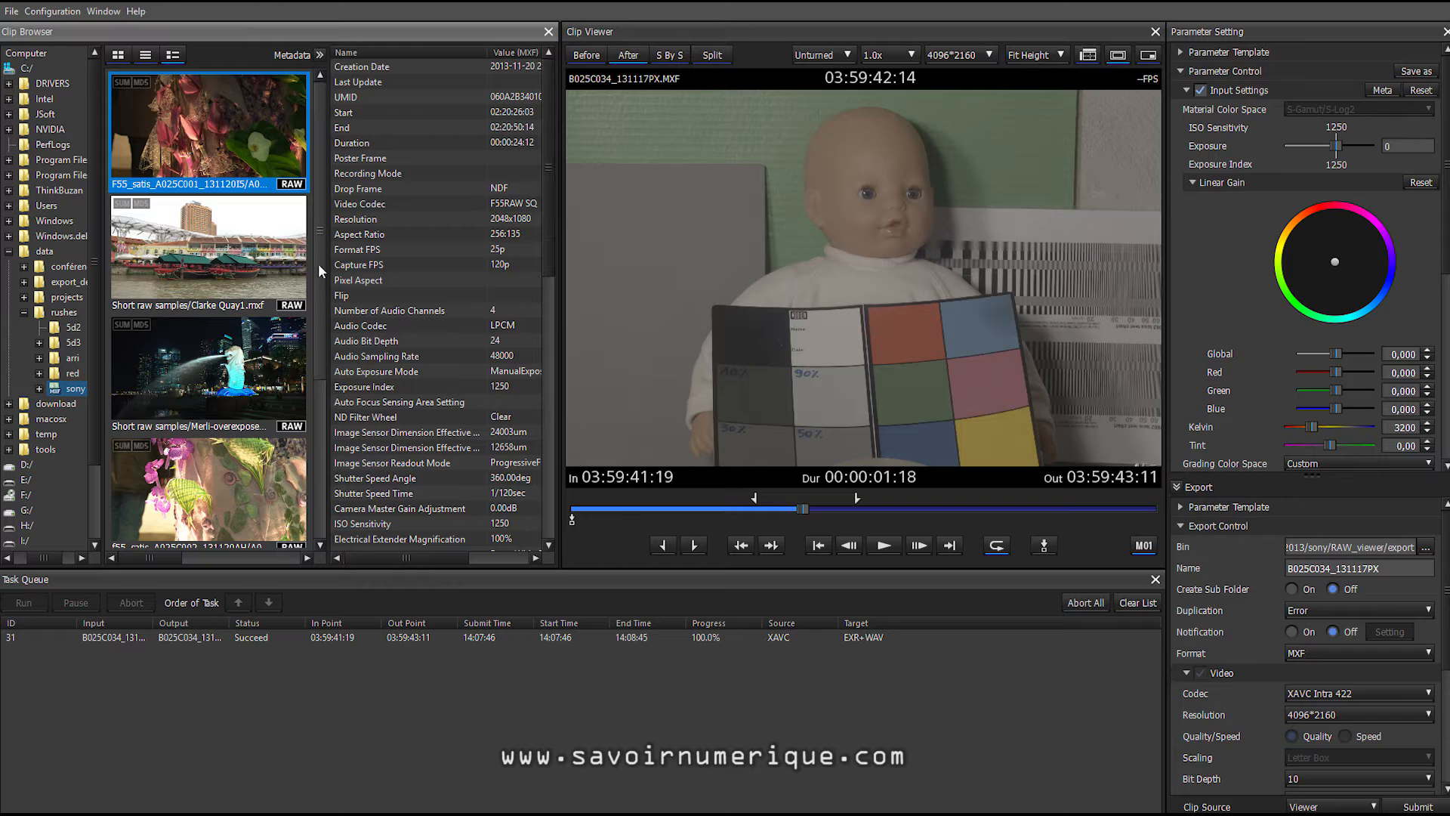
drag(319, 234, 317, 419)
click(243, 354)
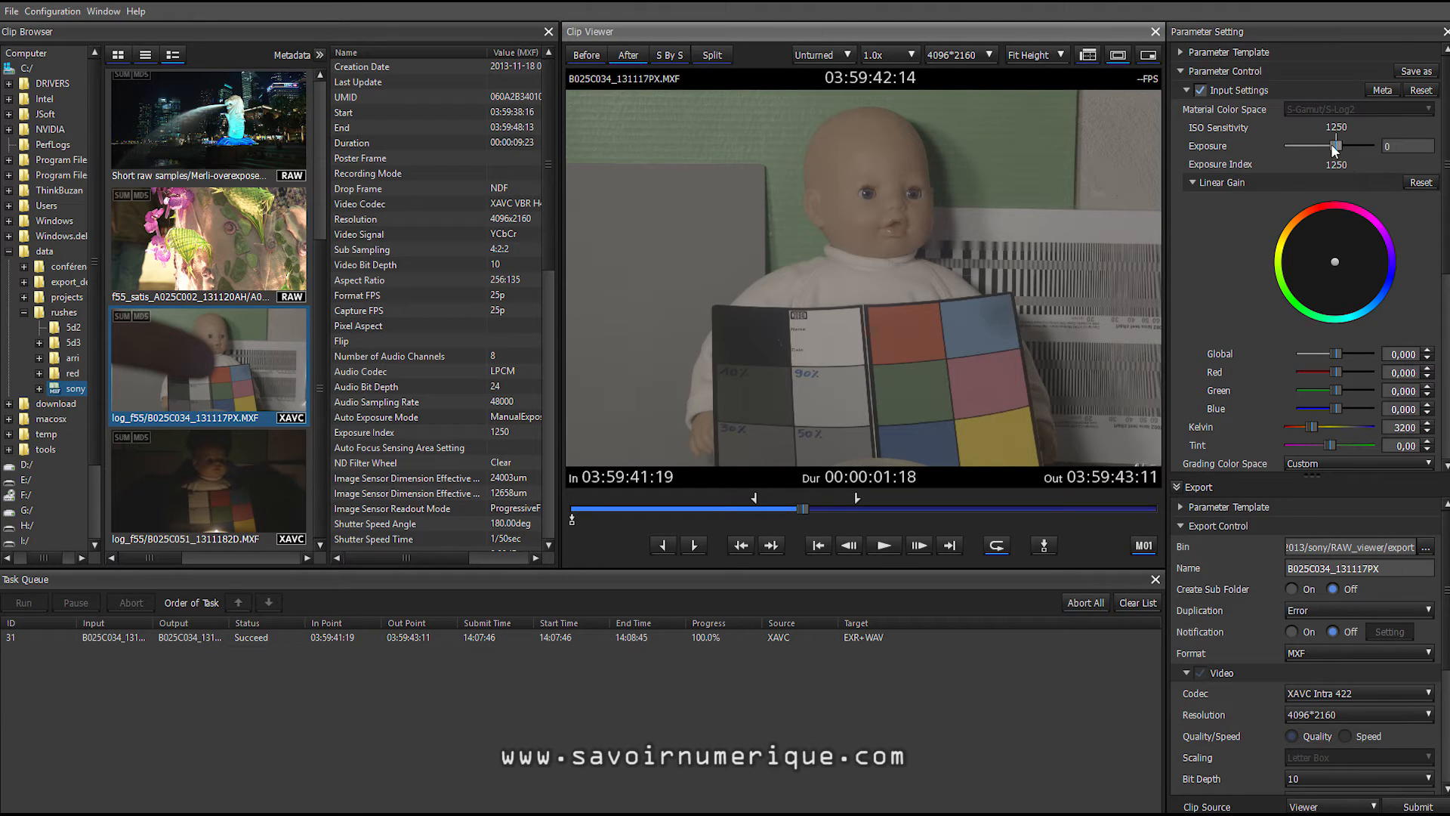
Step: Display the luma Waveform beside the clip image and examine the Exposure control in the input settings
drag(1449, 125, 196, 52)
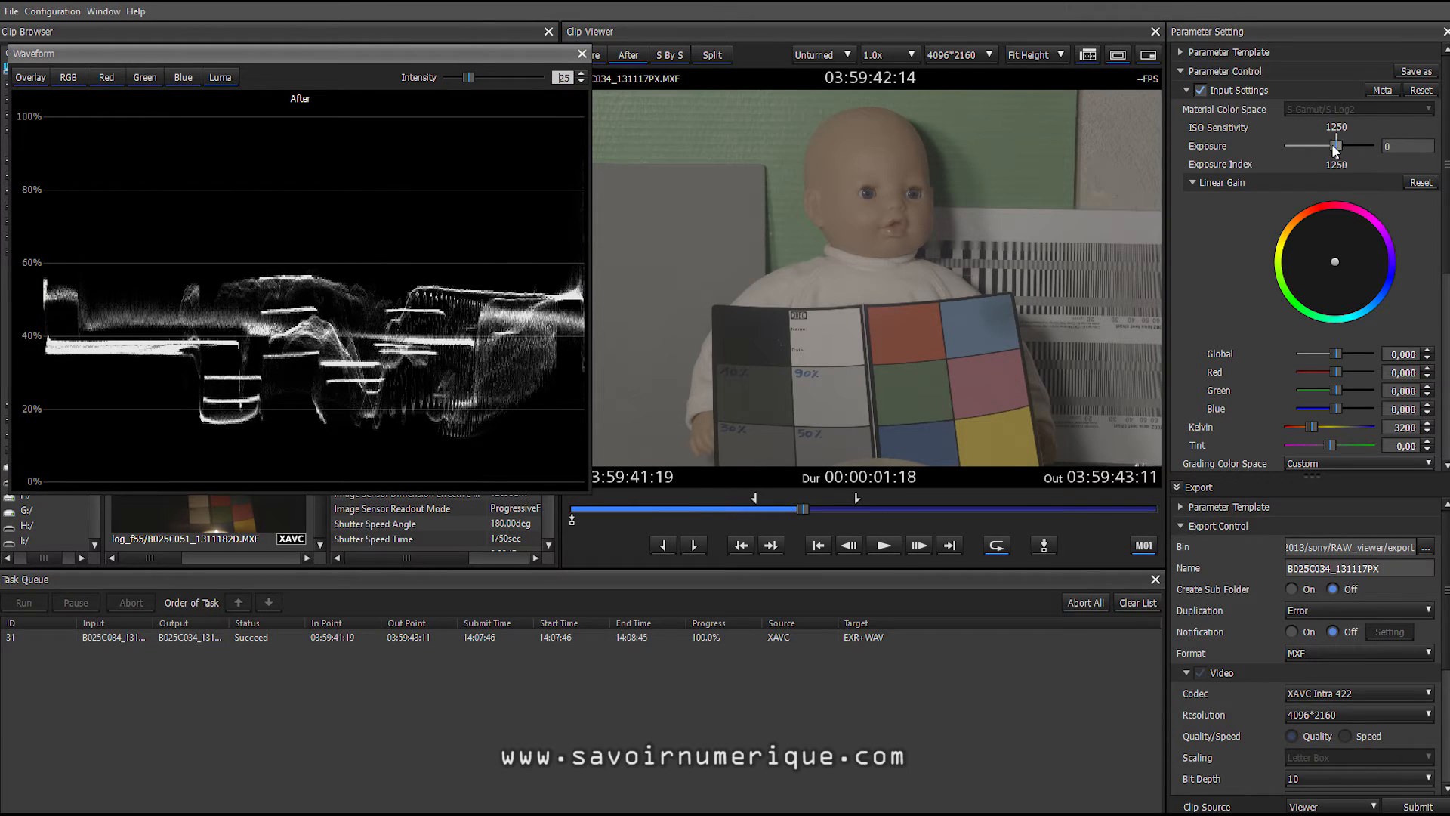
mouse_move(1334, 144)
mouse_down()
mouse_move(1275, 139)
mouse_move(1383, 148)
mouse_move(1336, 149)
mouse_up()
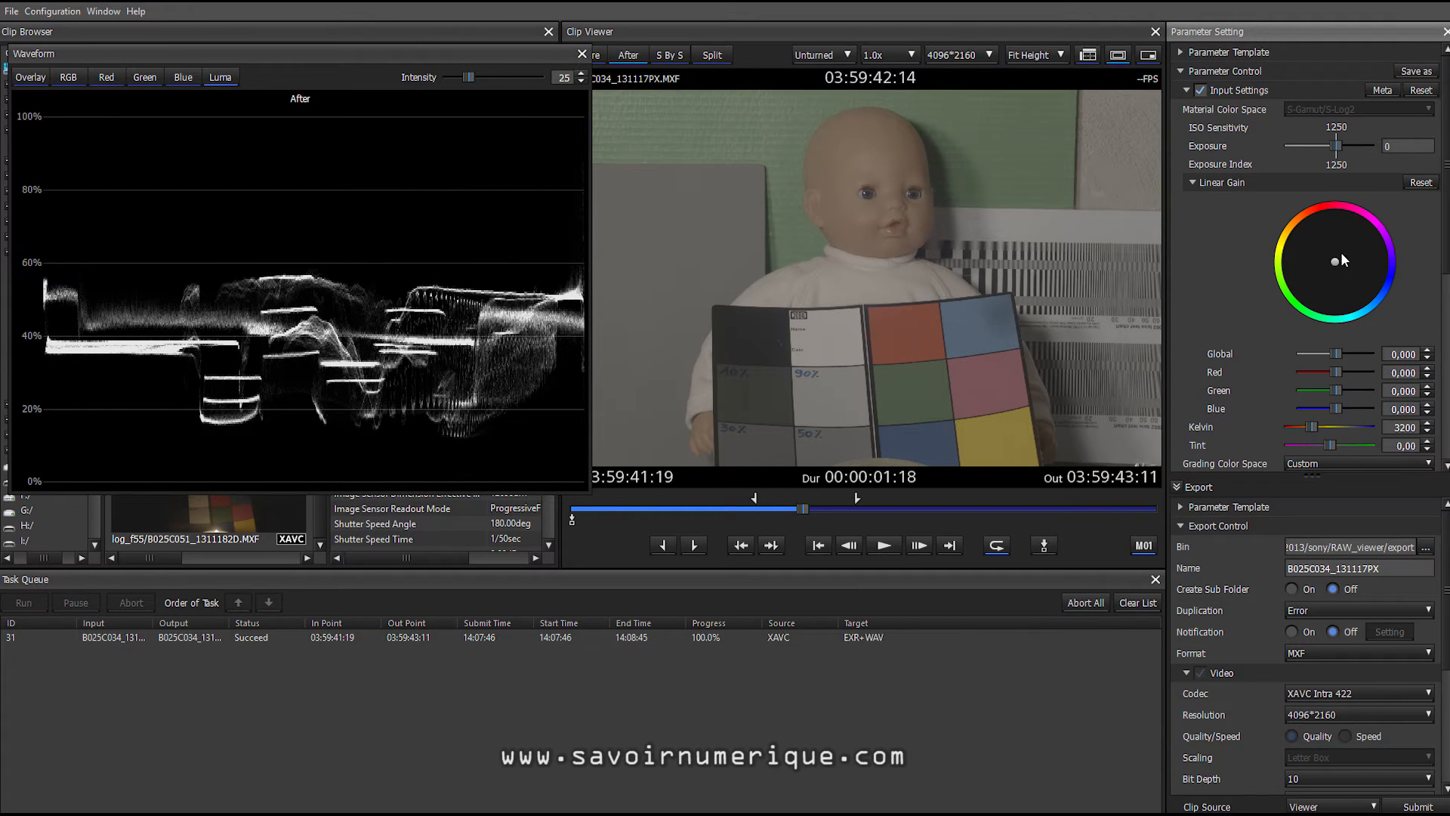
Step: Try S-Gamut/S-Log2 as the Grading Color Space and return the setting to Custom
scroll(1444, 239, down, 2)
scroll(1444, 239, down, 1)
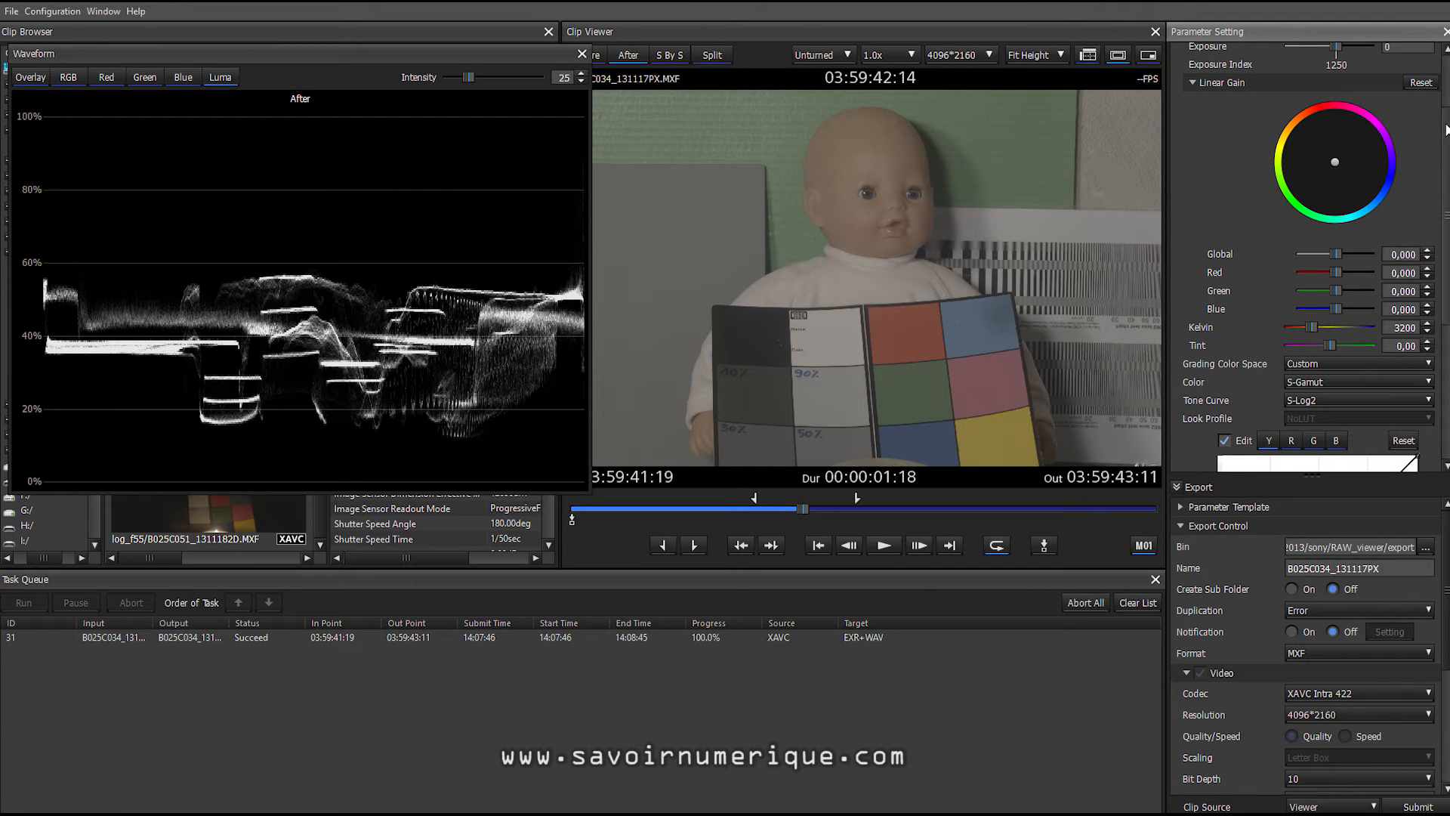
drag(1446, 129, 1444, 273)
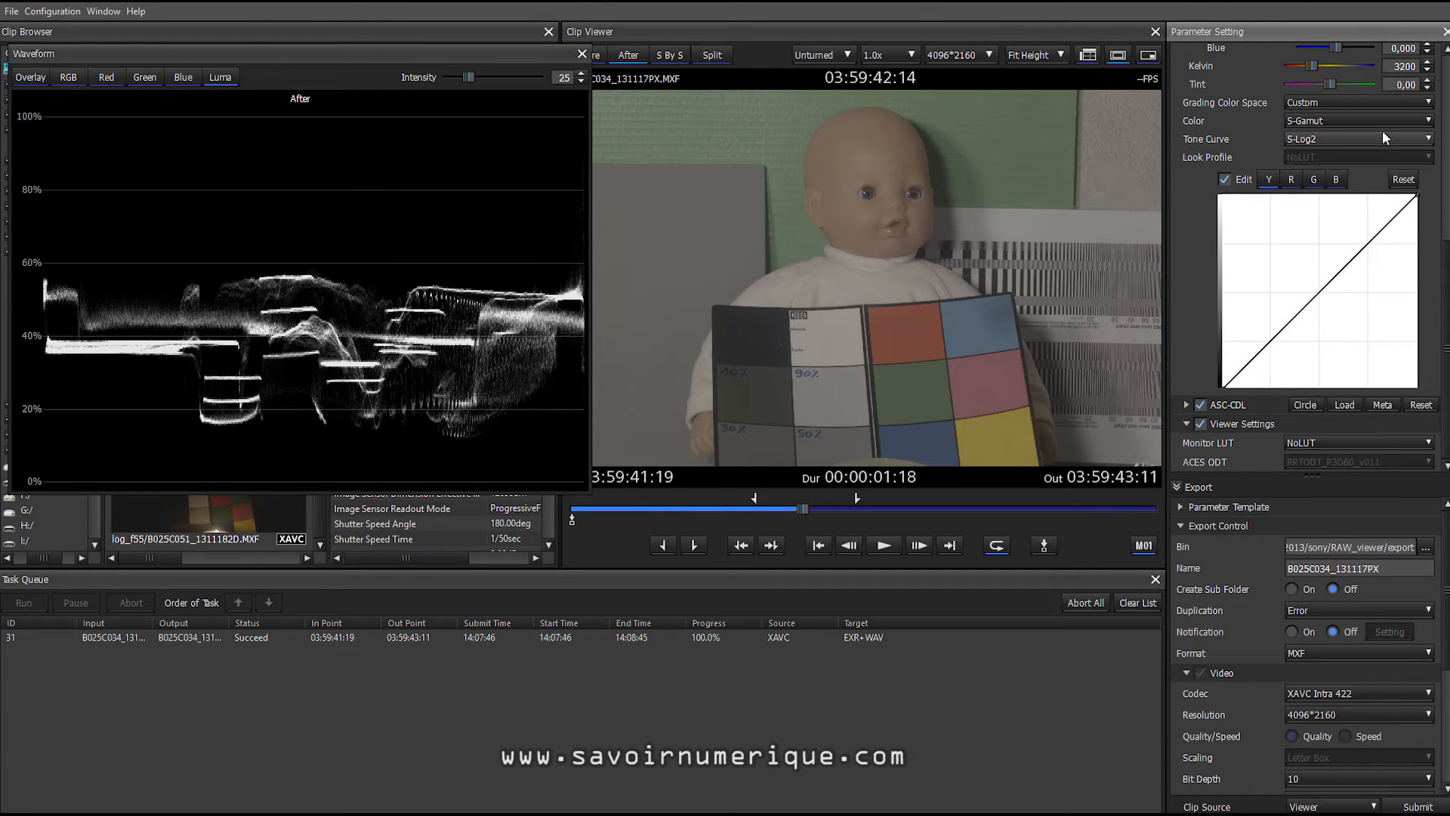
click(1429, 105)
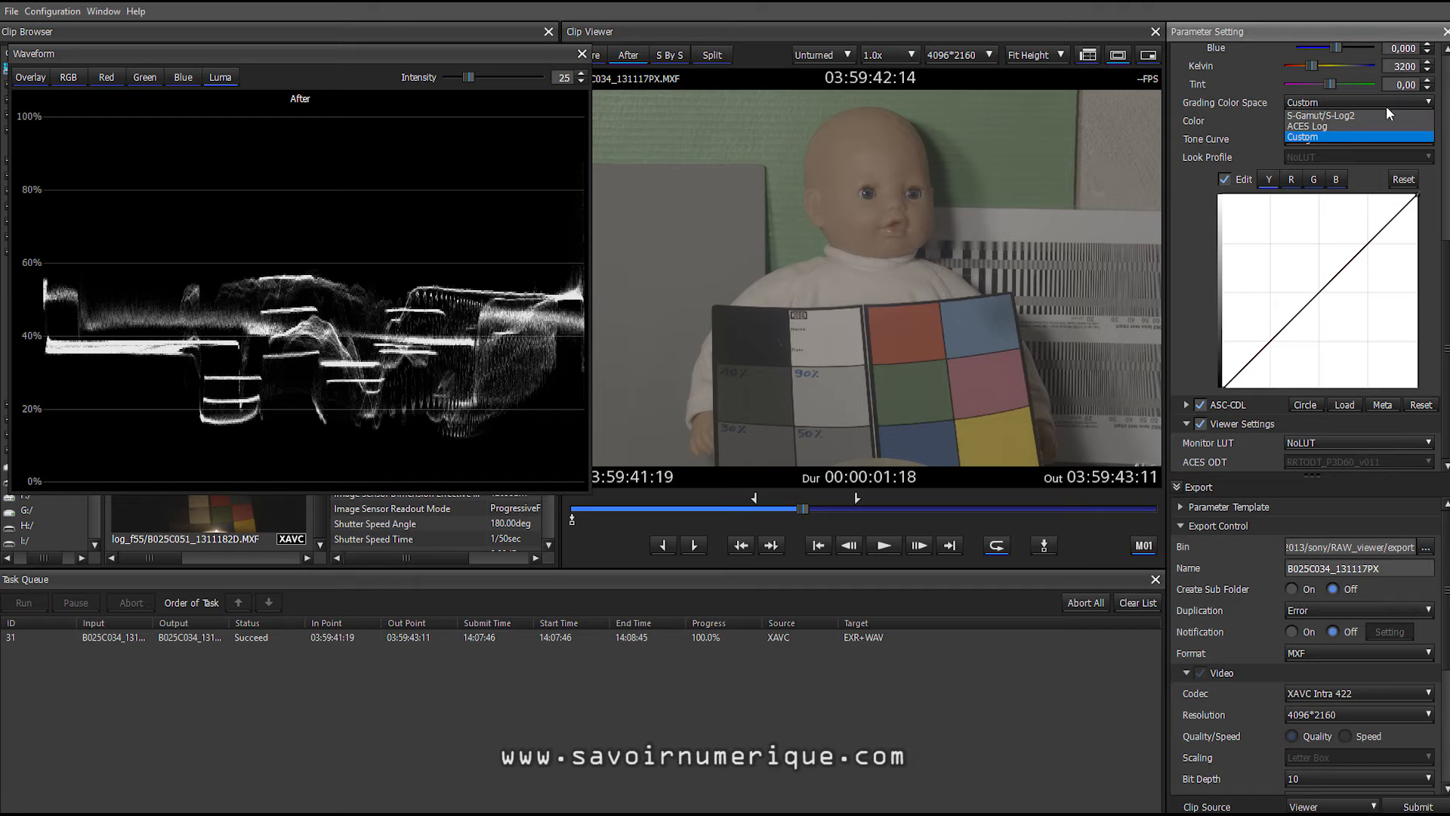
click(1357, 115)
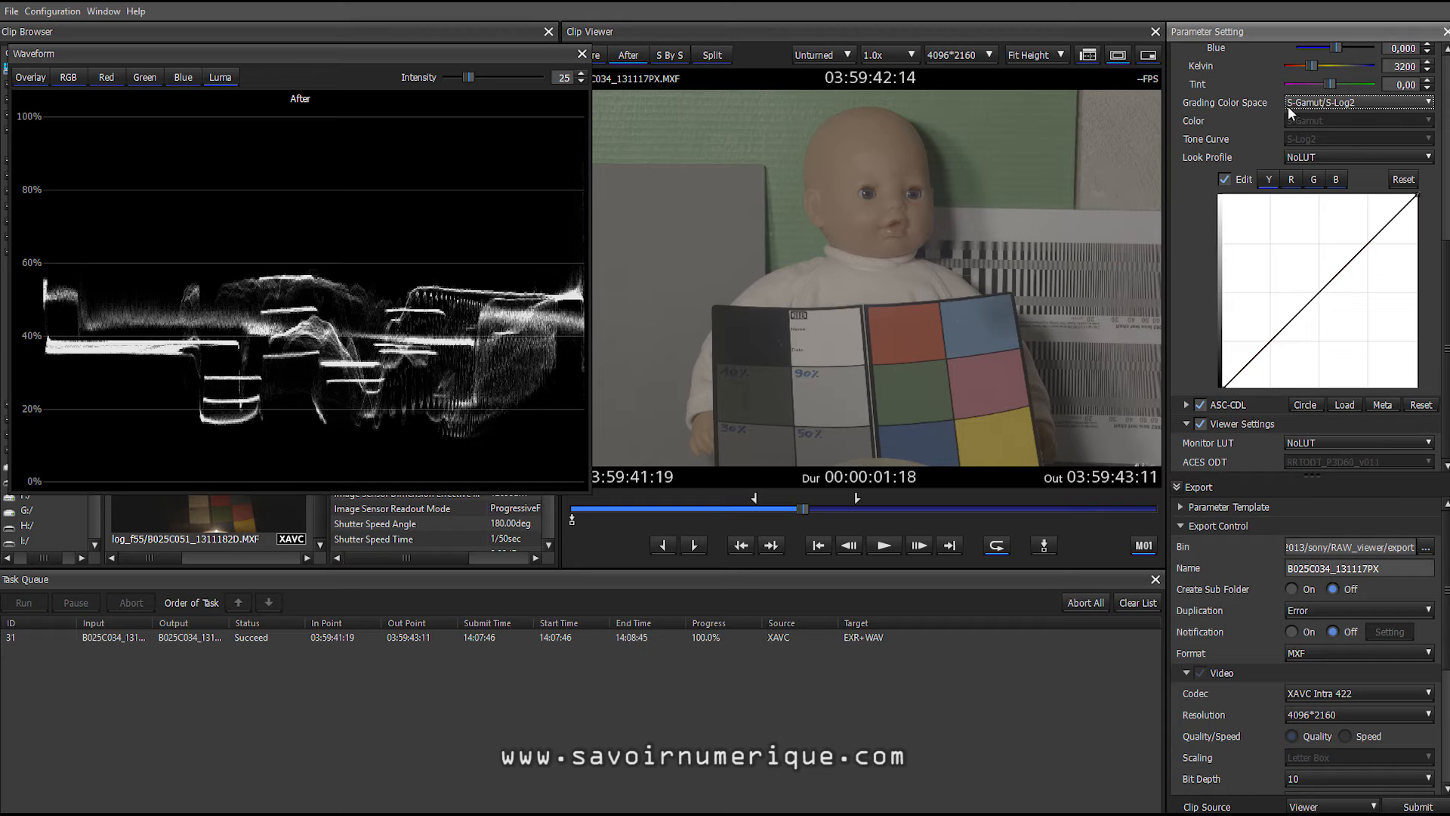
click(1357, 104)
click(1328, 133)
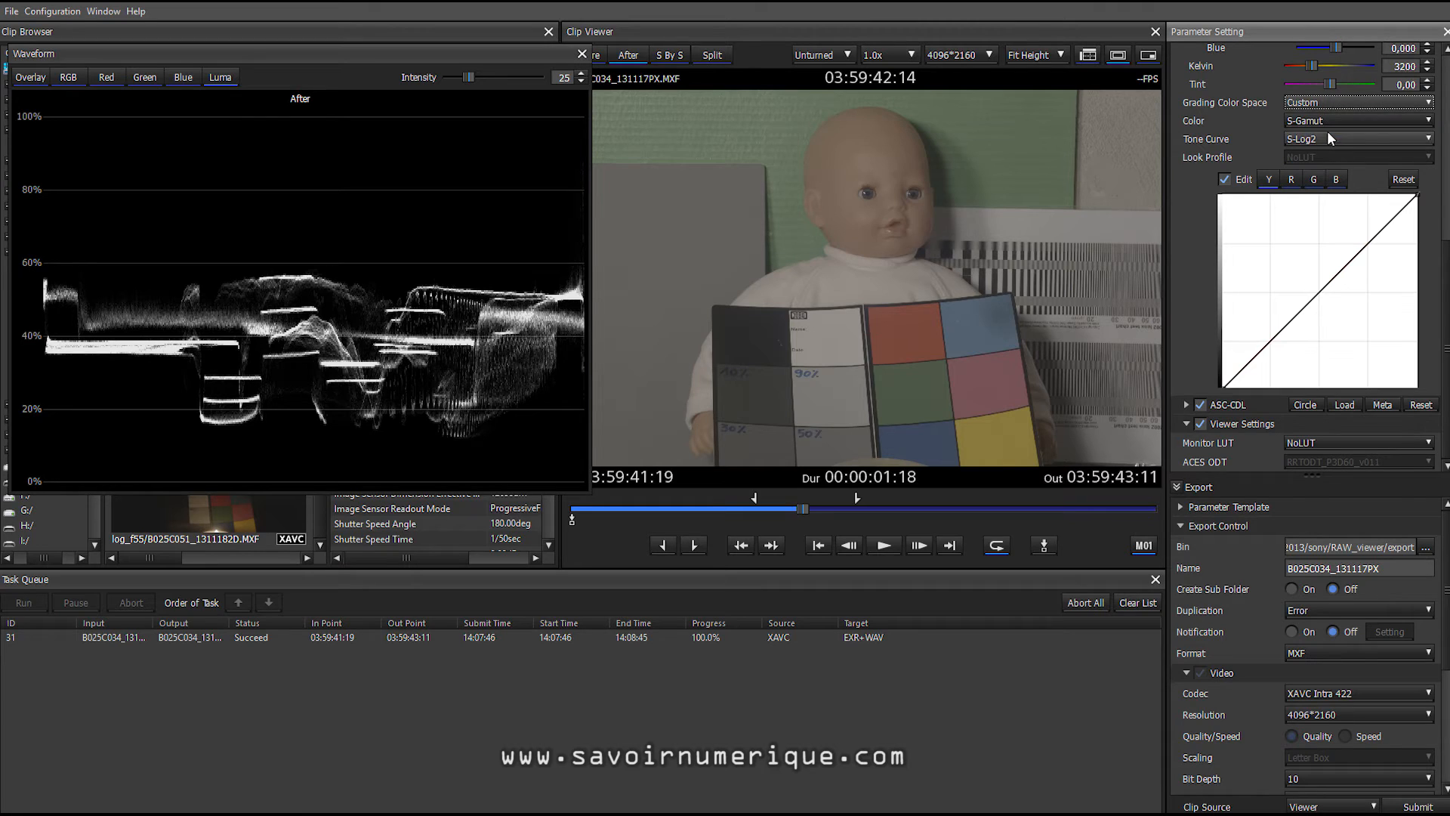
Step: Try the custom grading space with Color set to REC709 and Tone Curve set to 709(800)
click(1325, 121)
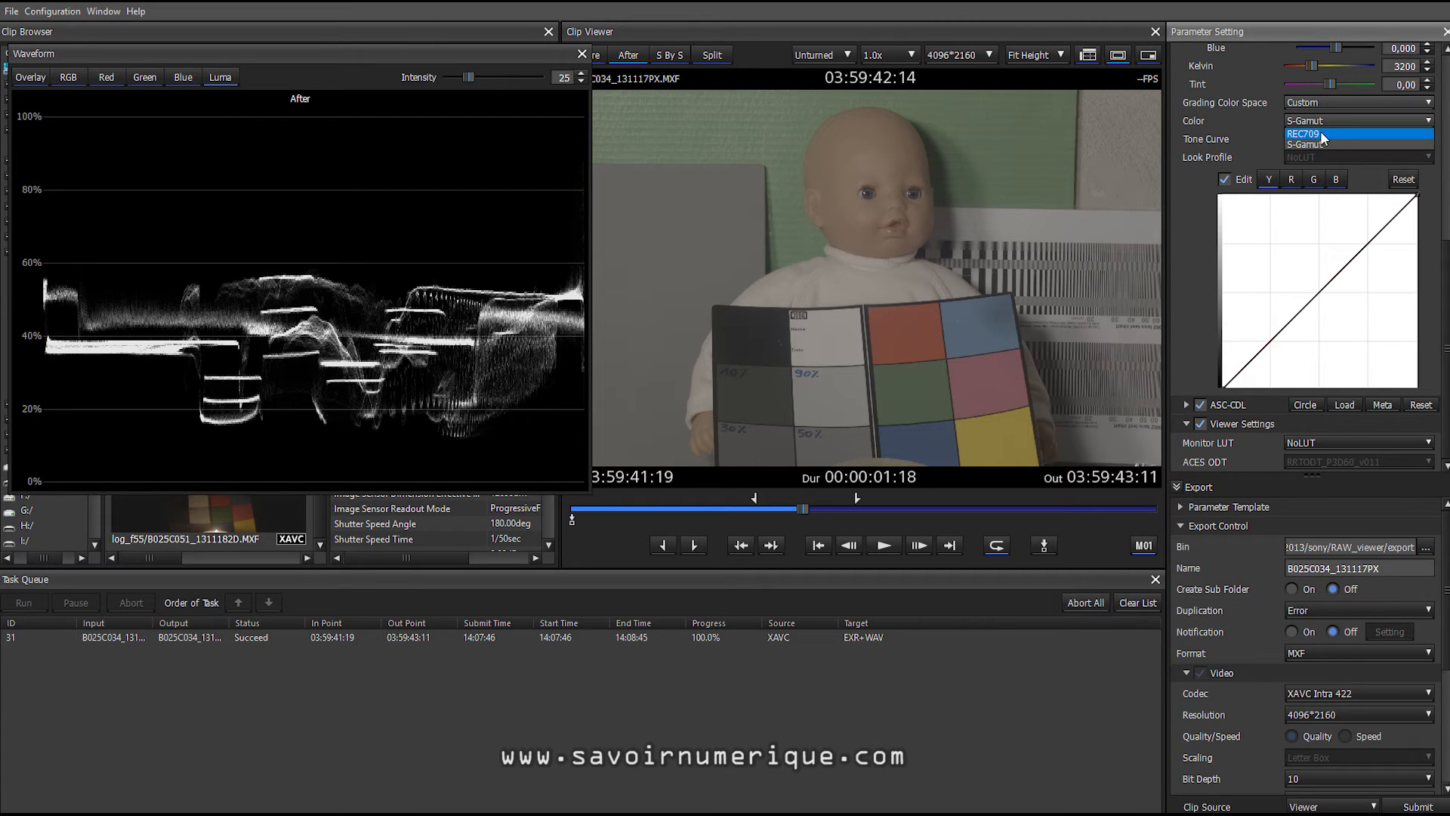
click(1322, 134)
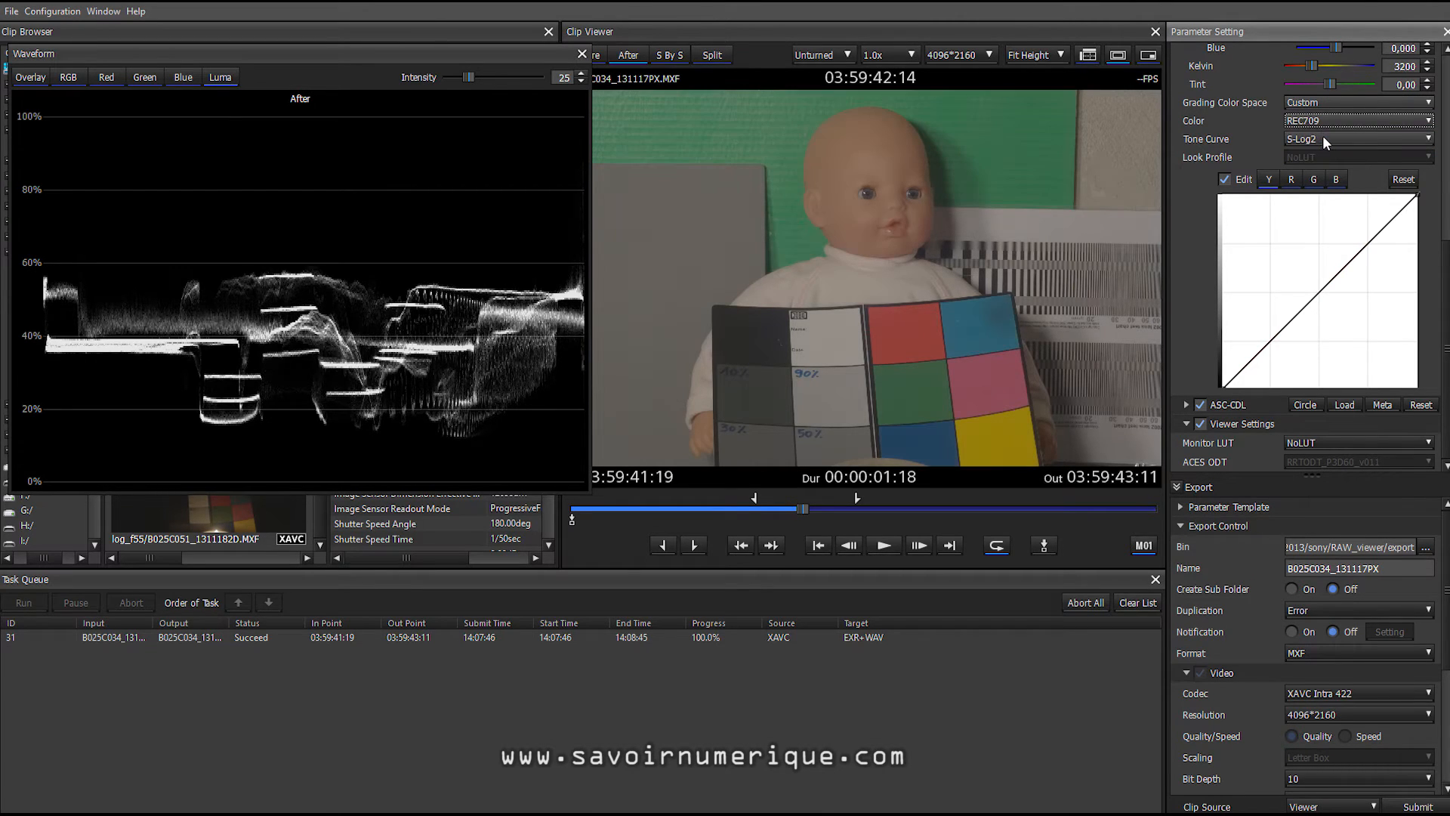
click(1321, 136)
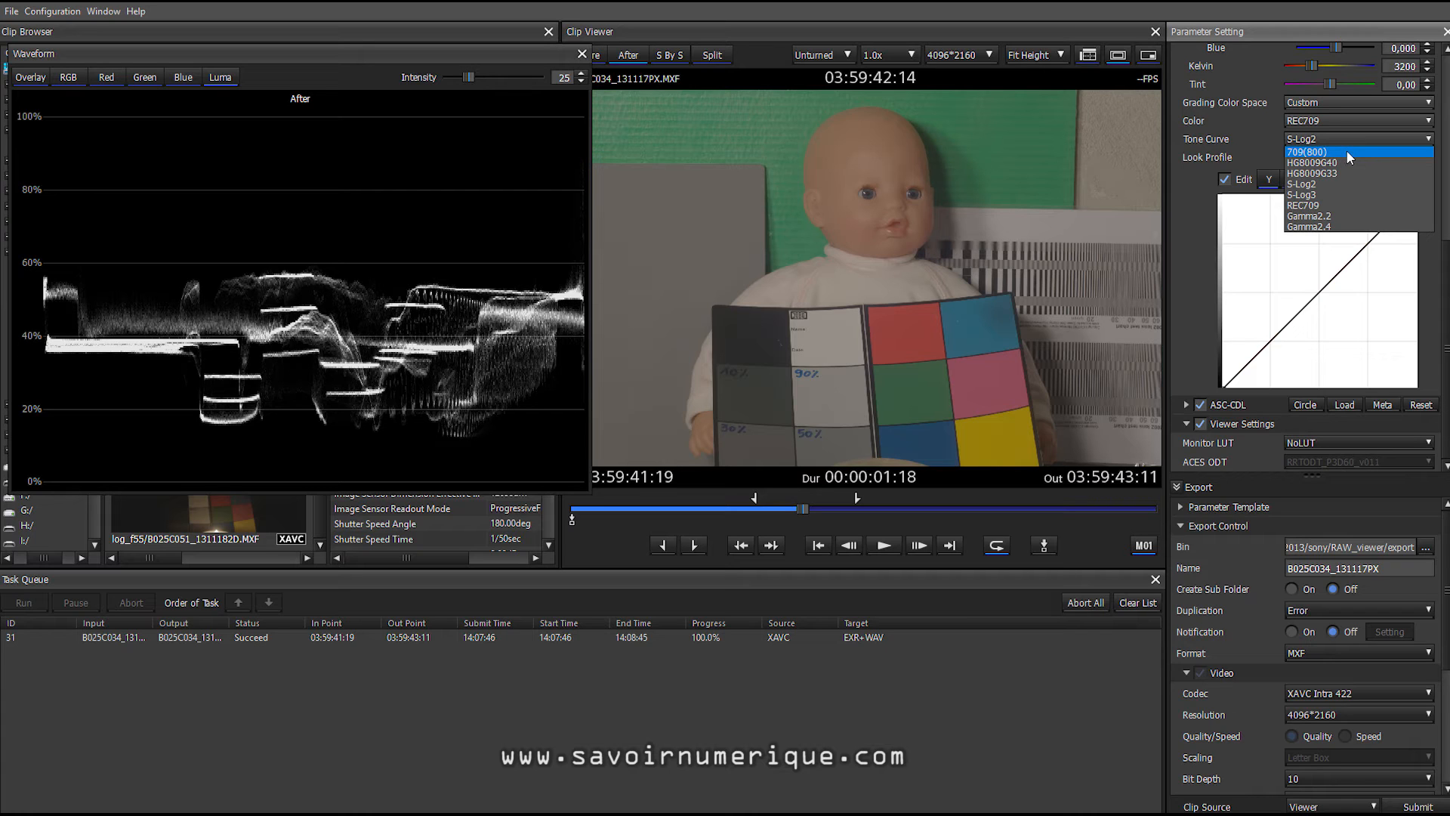
click(1346, 150)
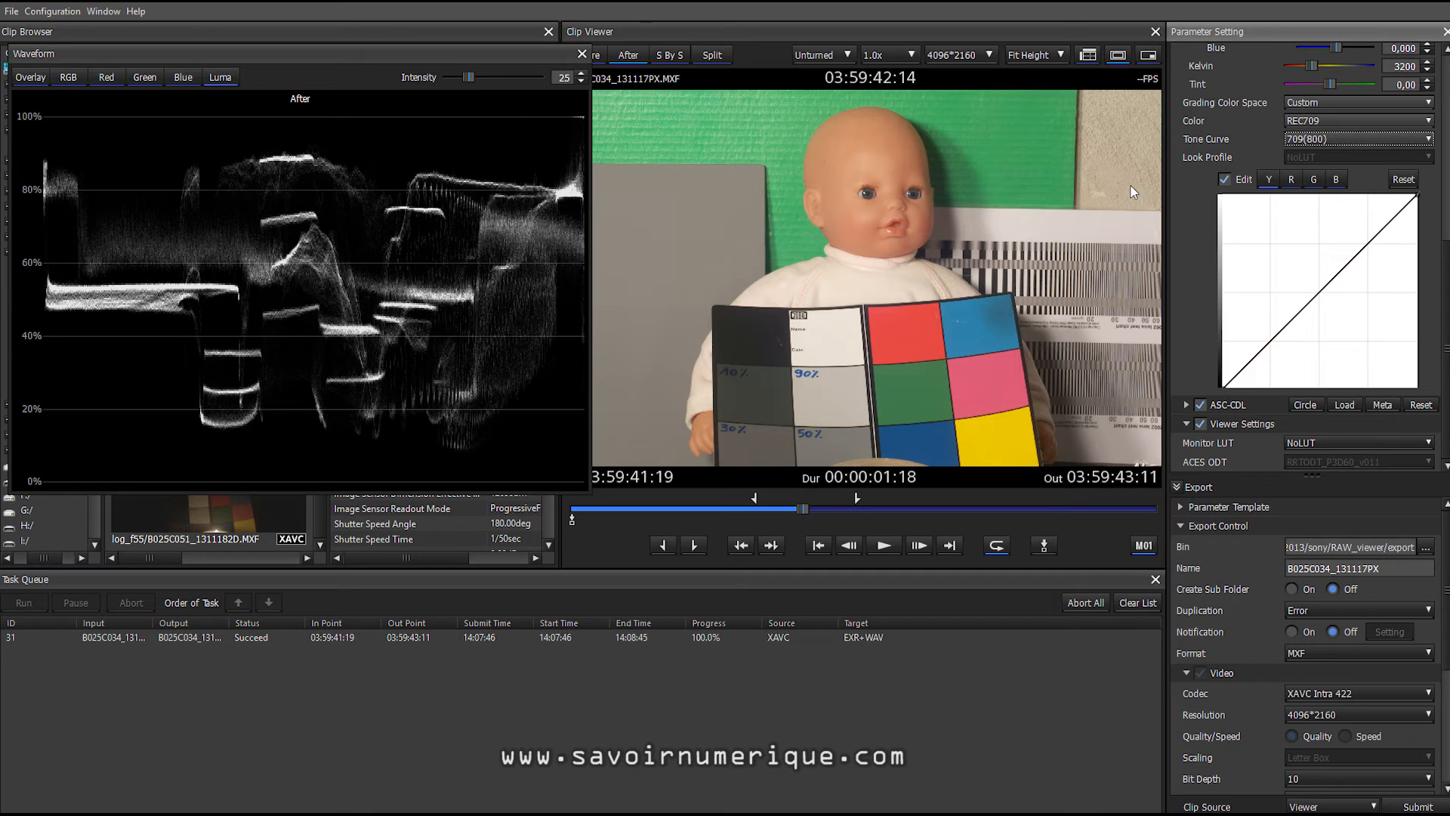
Step: Return the Tone Curve to S-Log2 and the Color setting to S-Gamut
click(1389, 139)
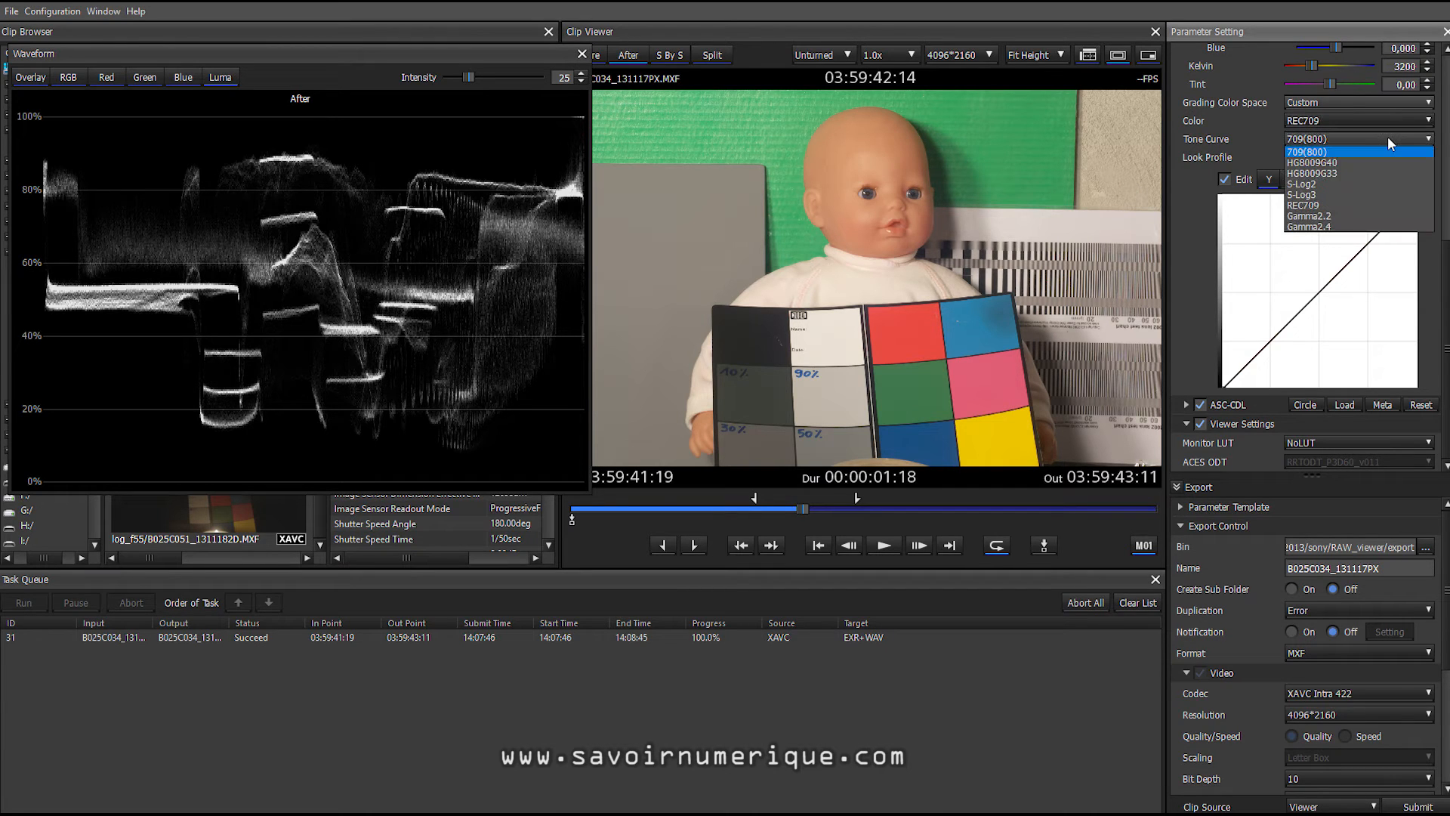
click(1329, 186)
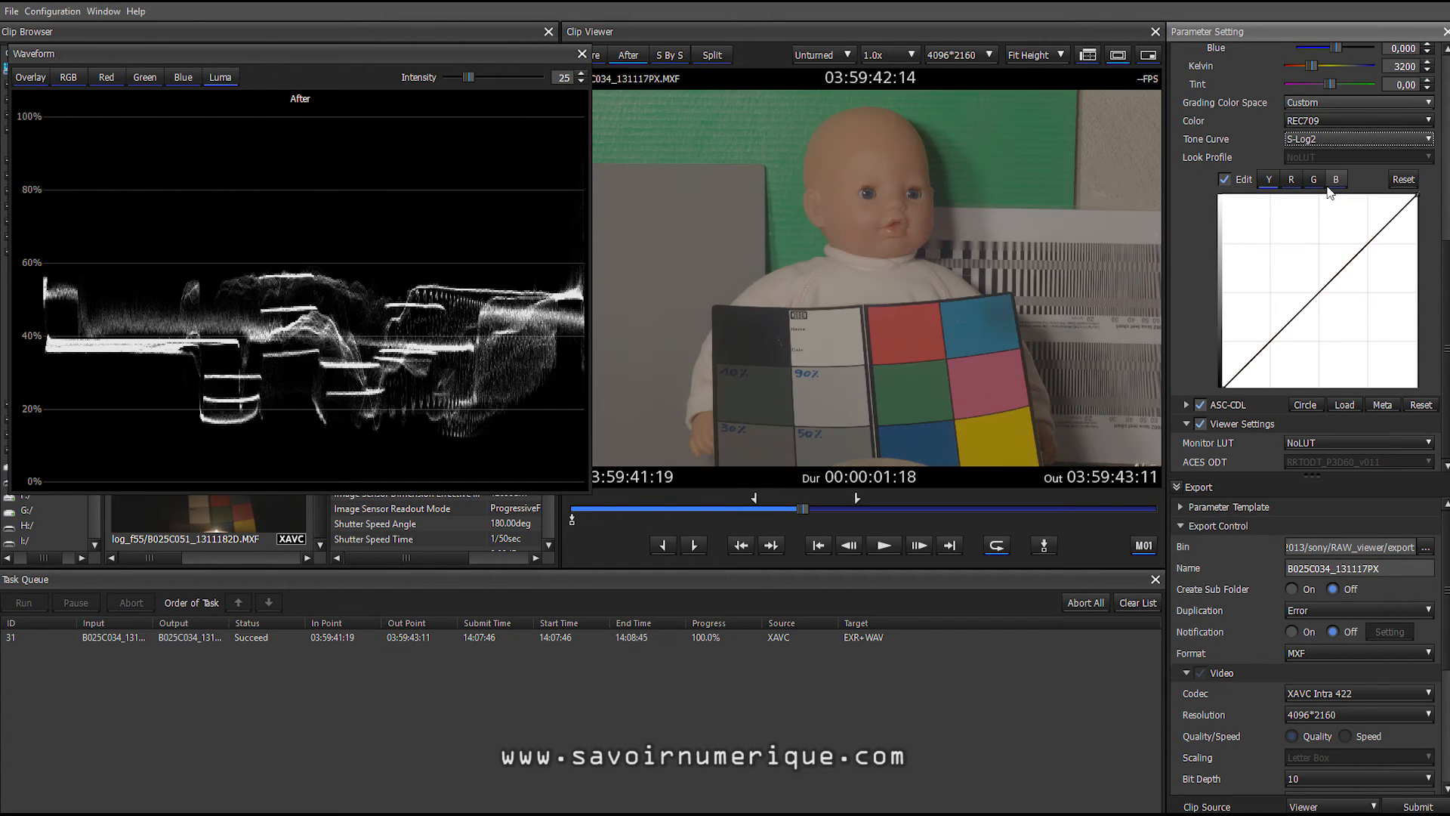
click(1328, 120)
click(1321, 142)
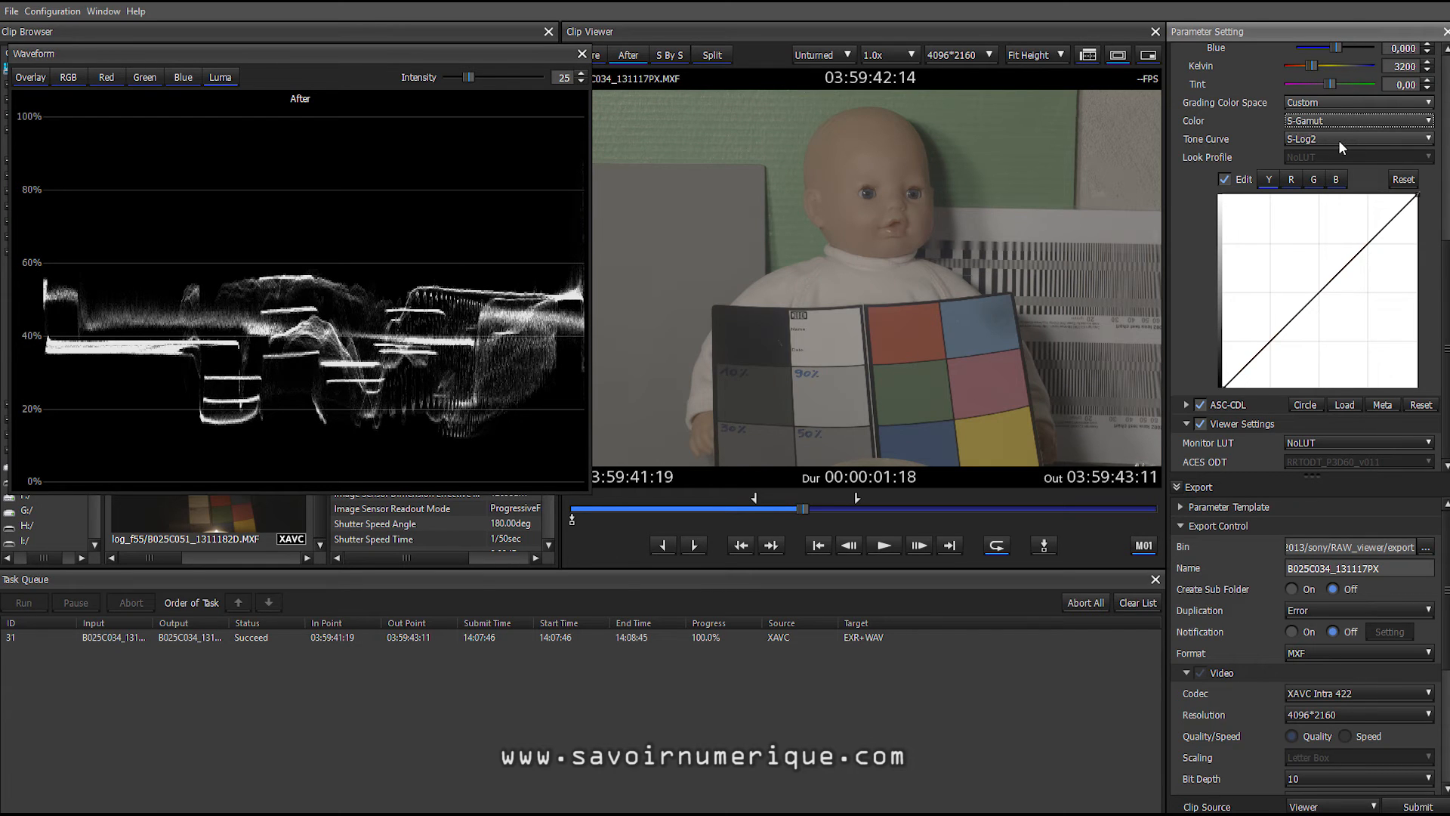
Step: Set the Grading Color Space to S-Gamut/S-Log2 and choose NoLUT from the available Monitor LUT options
click(1445, 130)
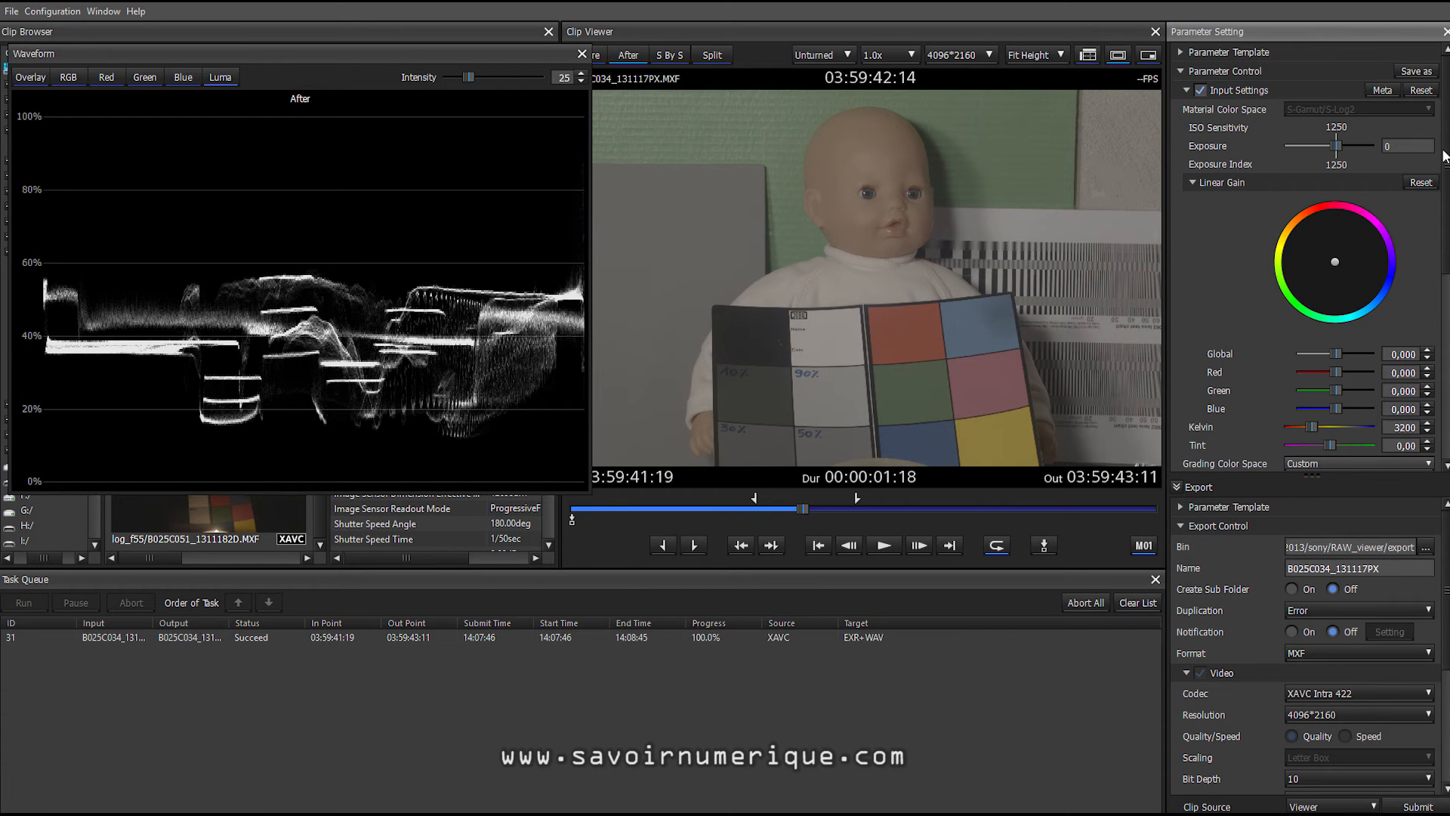
drag(1446, 259, 1447, 442)
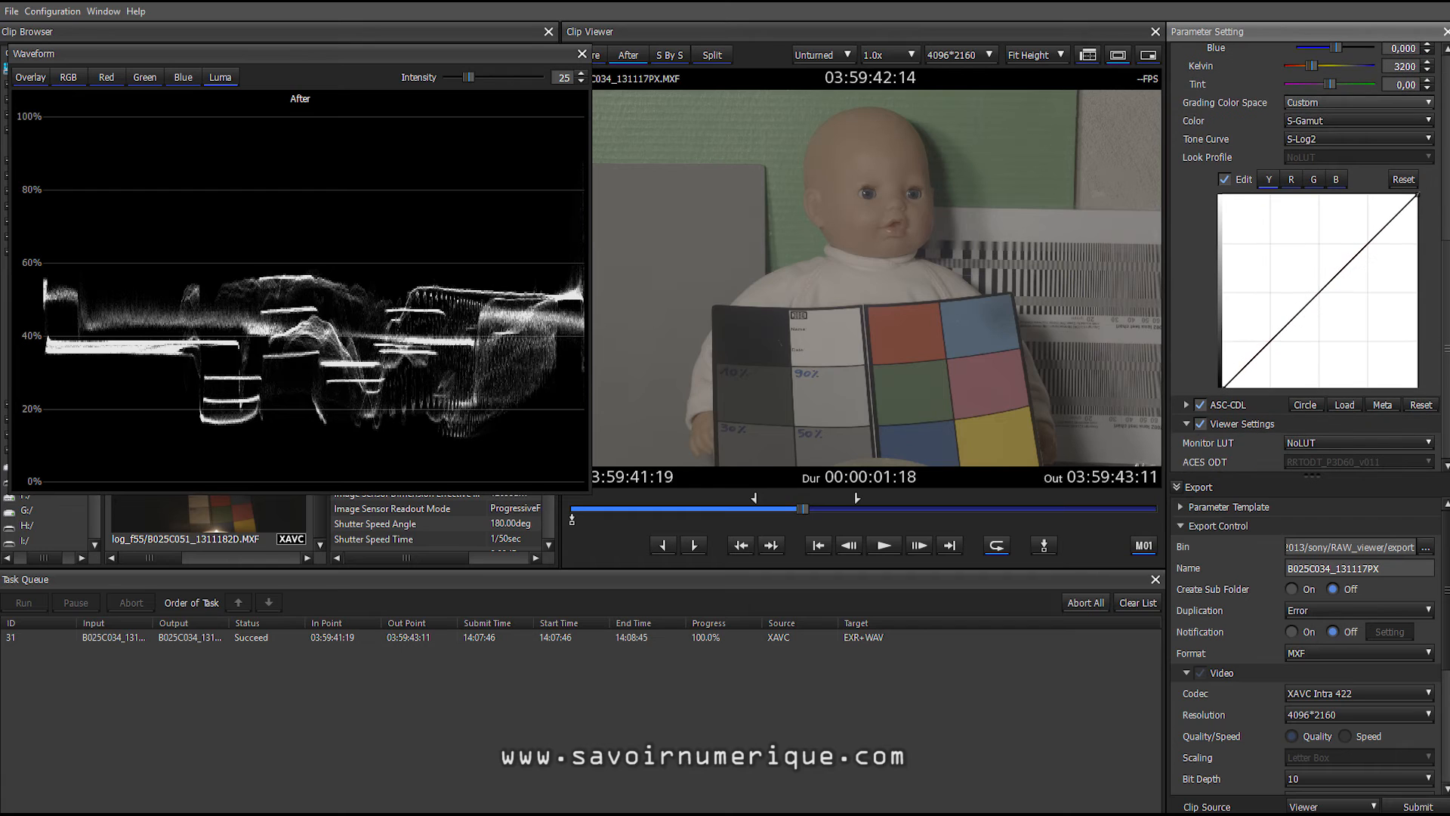
click(1332, 442)
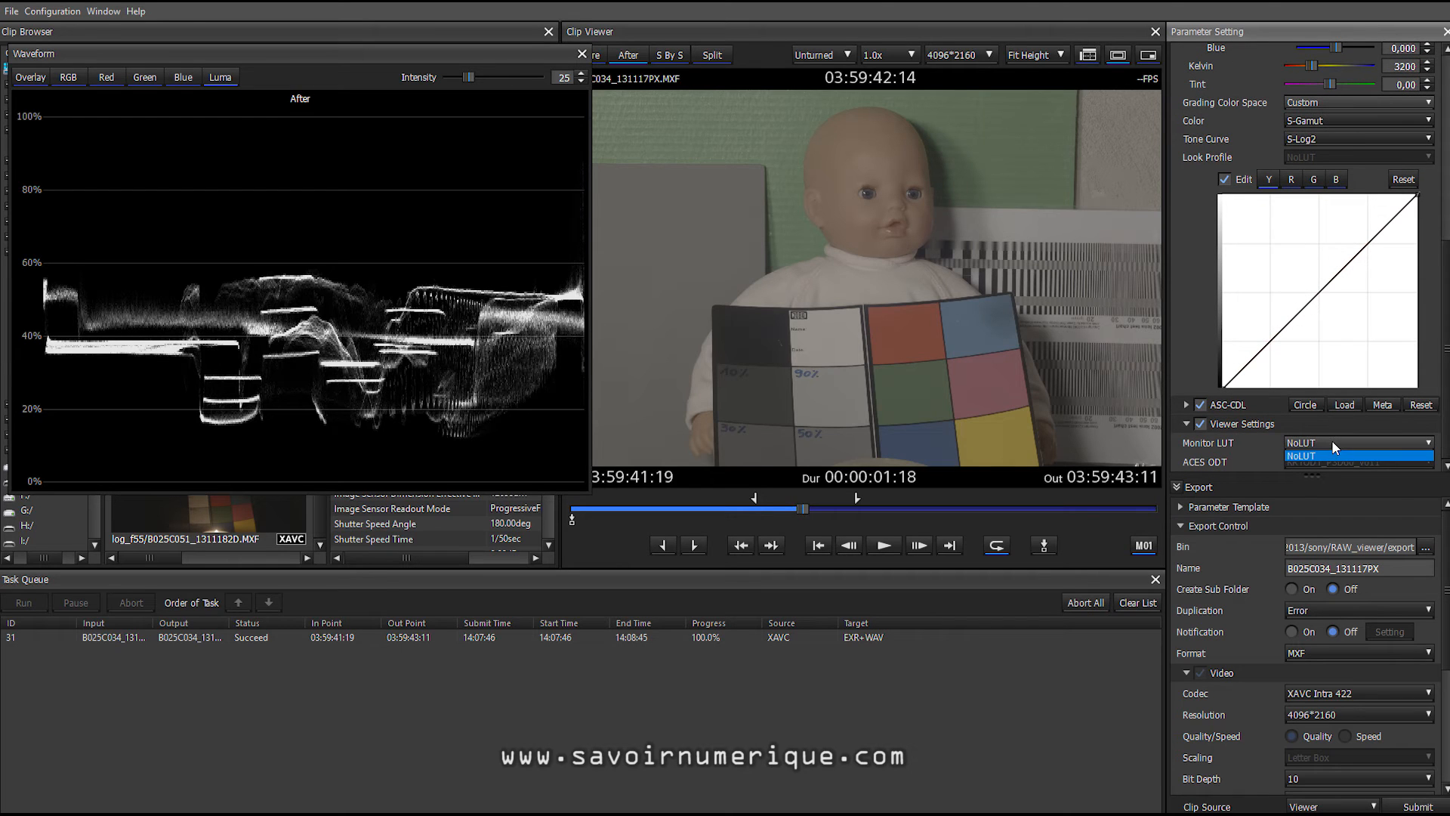
click(1370, 104)
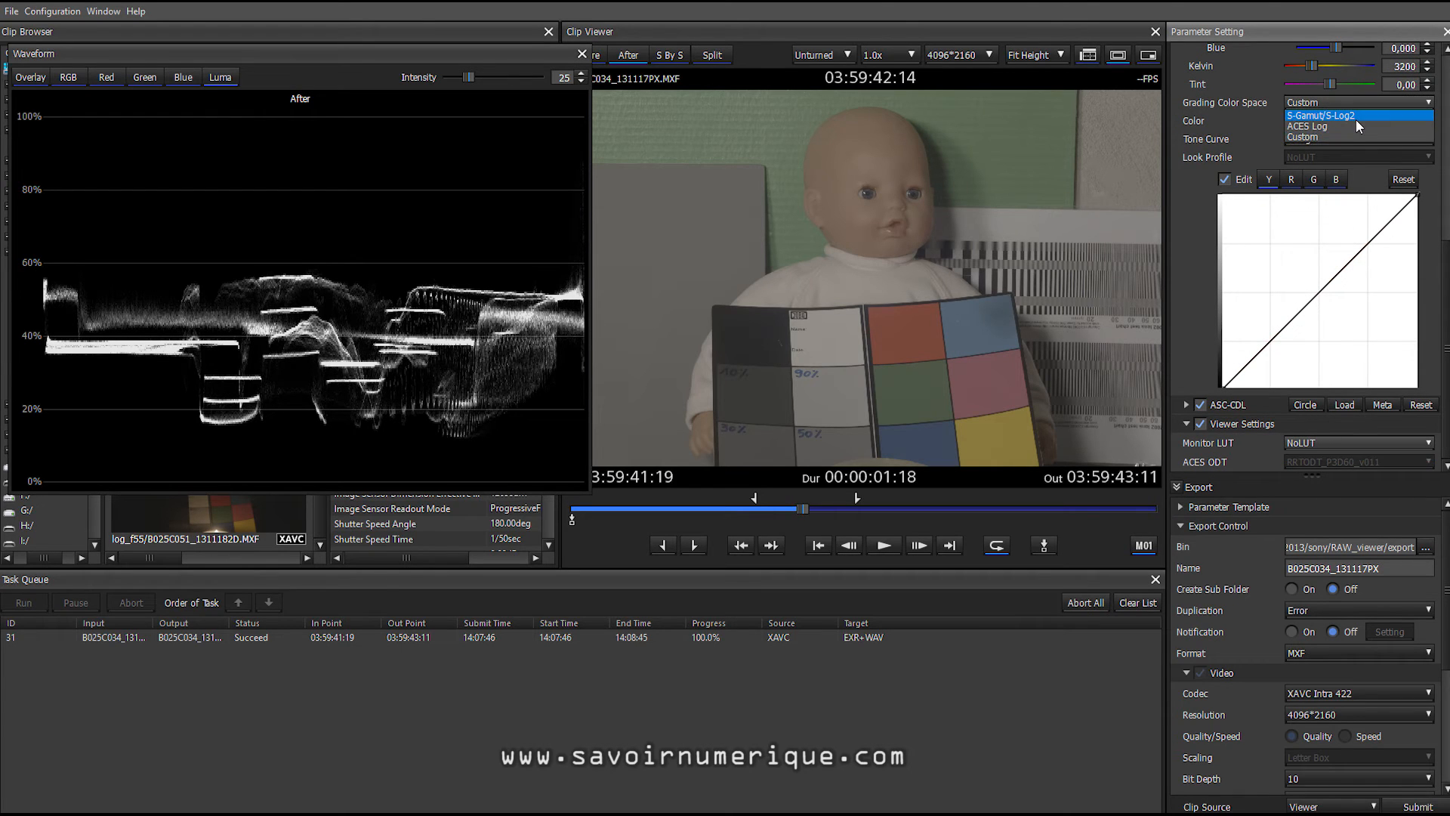
click(1356, 118)
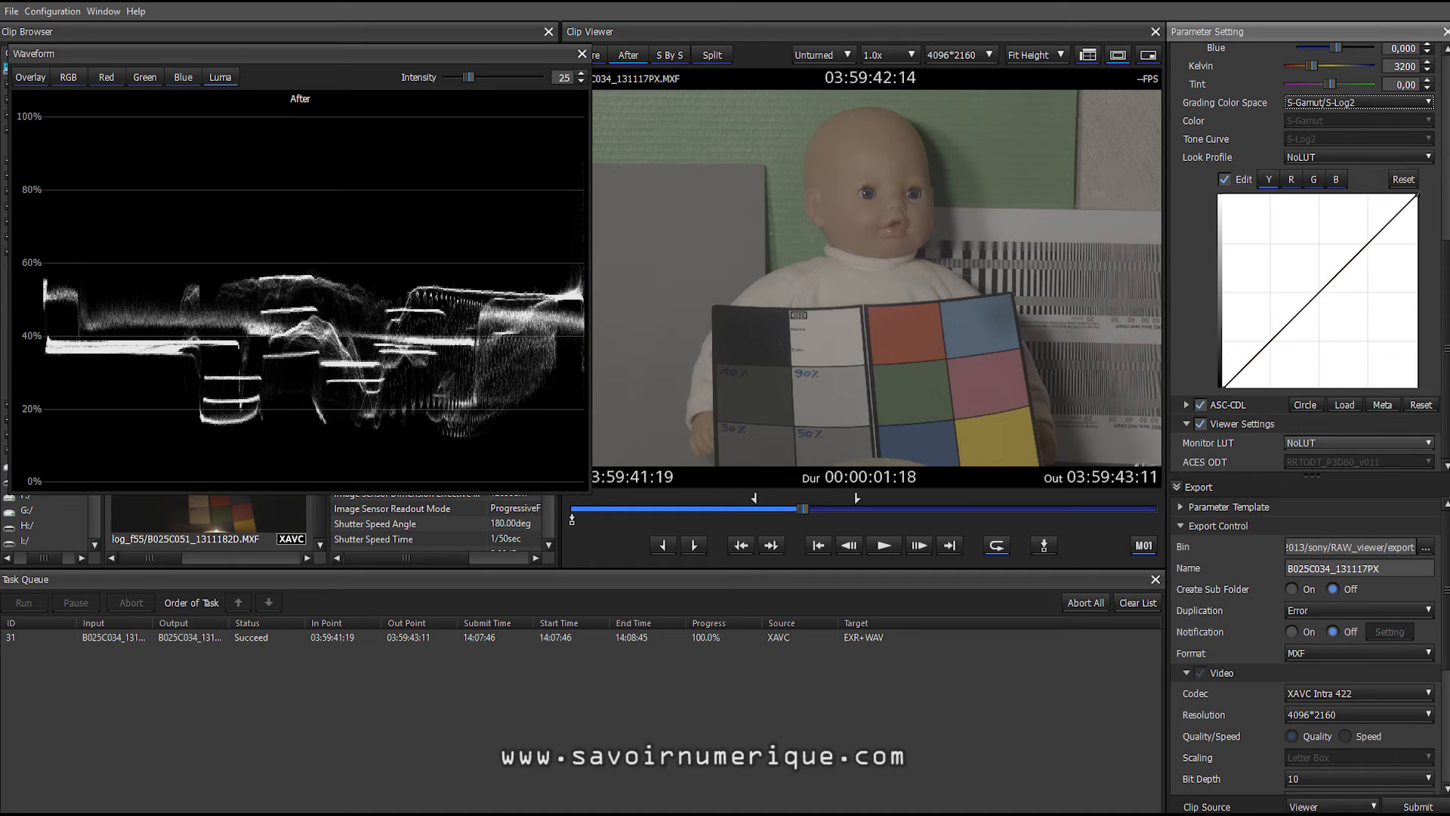
click(1347, 443)
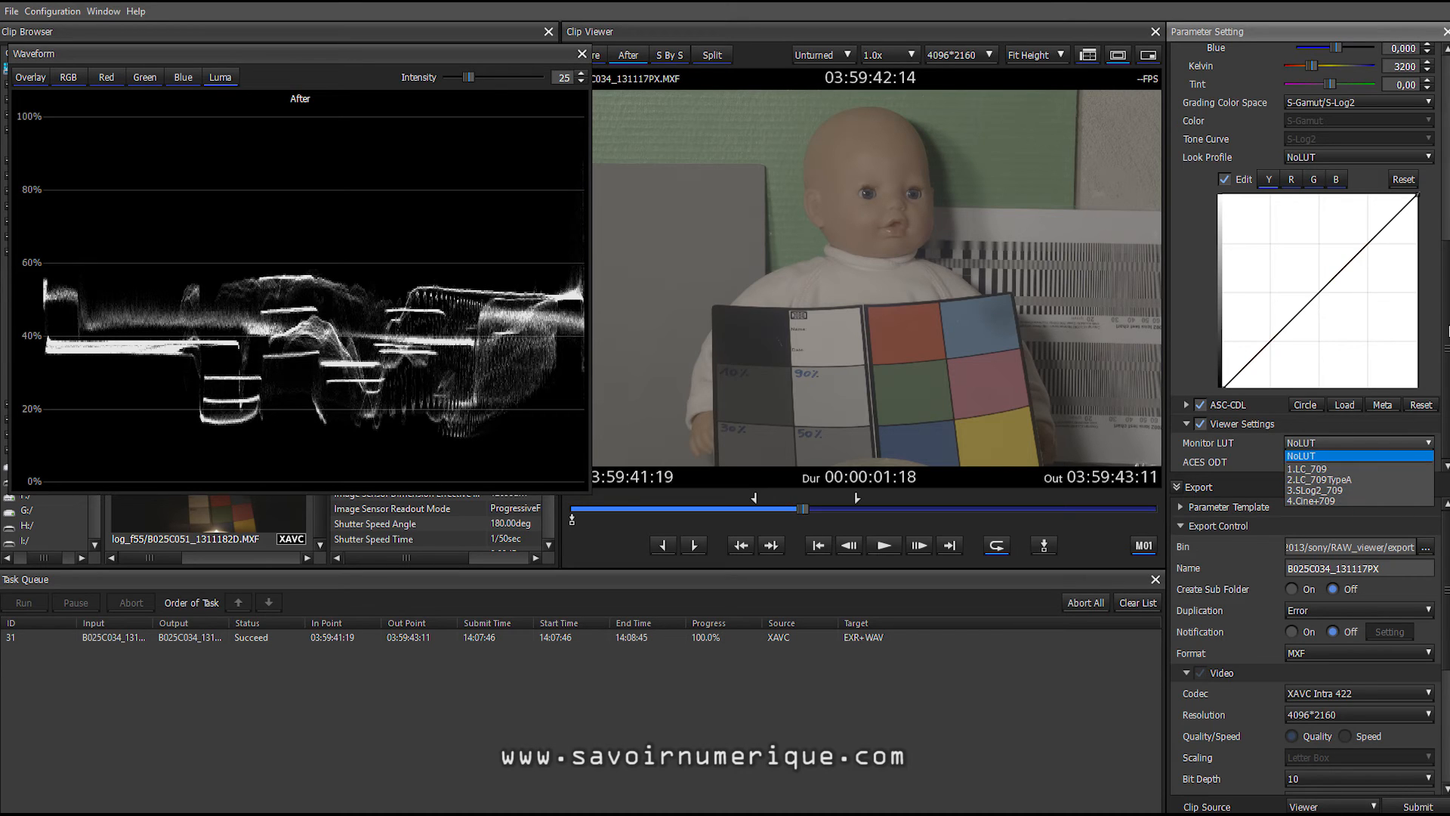
click(1352, 456)
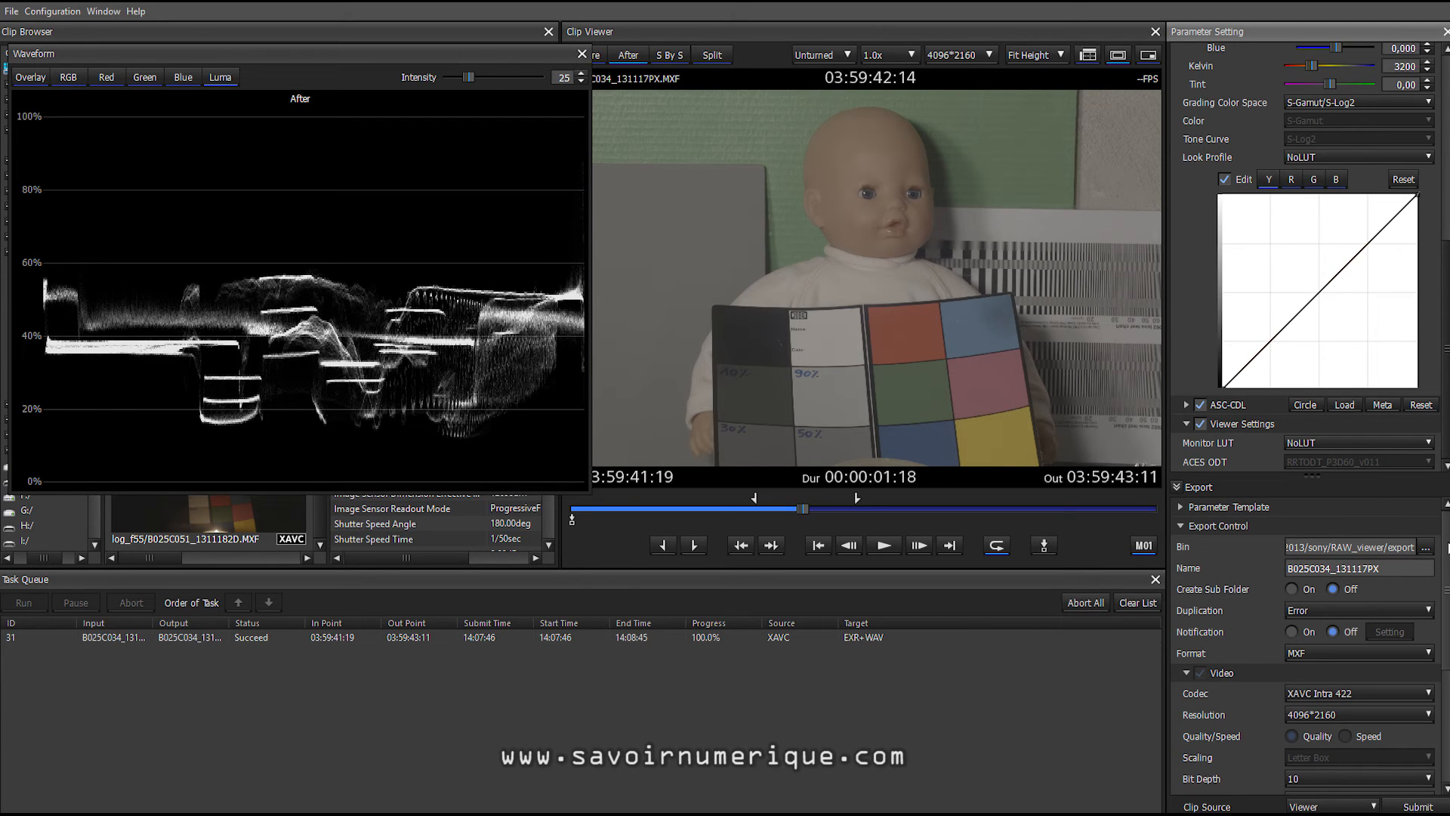
Step: Review the available export formats and select MXF for the clip's export
scroll(1444, 600, down, 3)
scroll(1444, 601, up, 3)
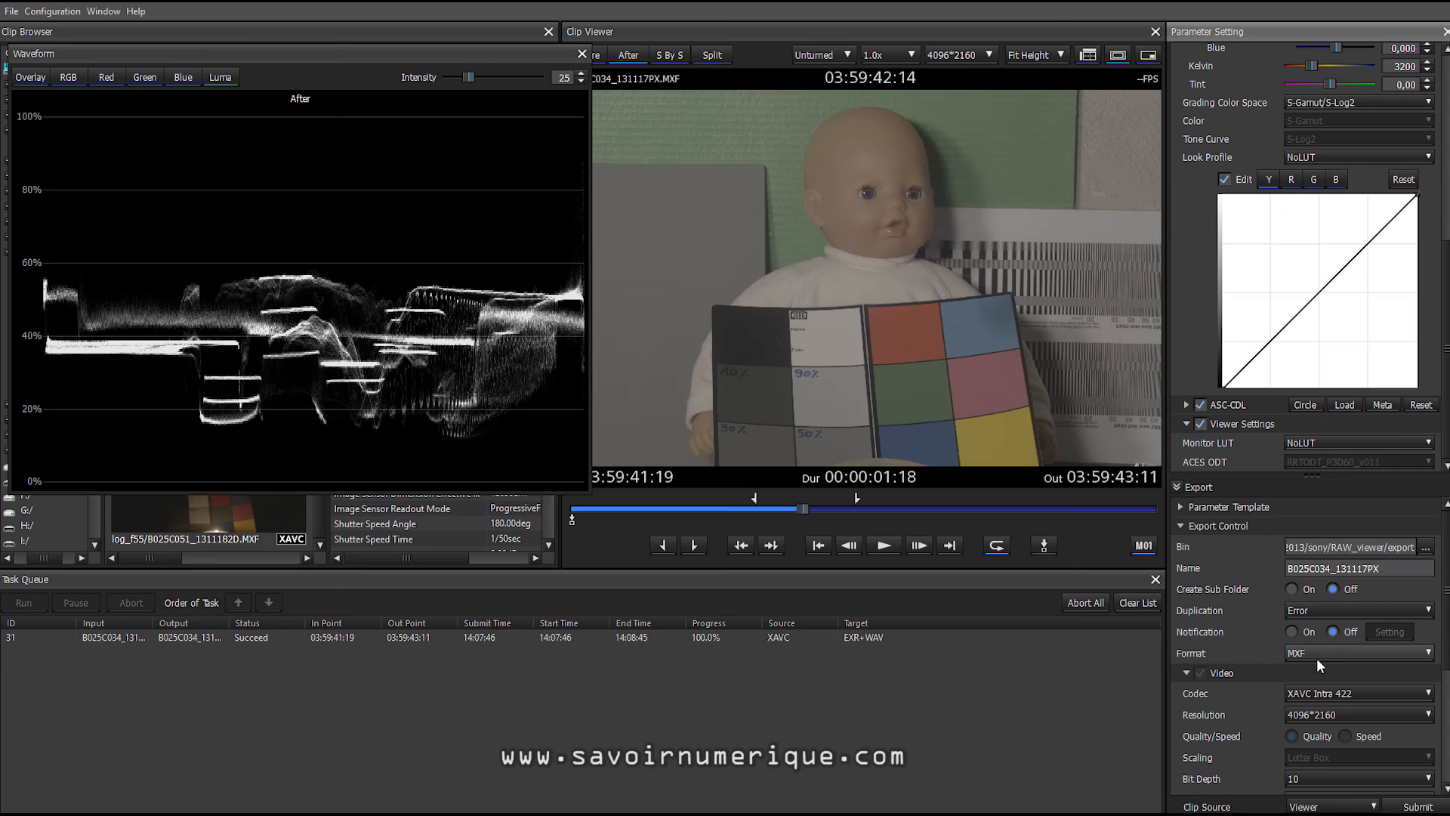
click(1350, 650)
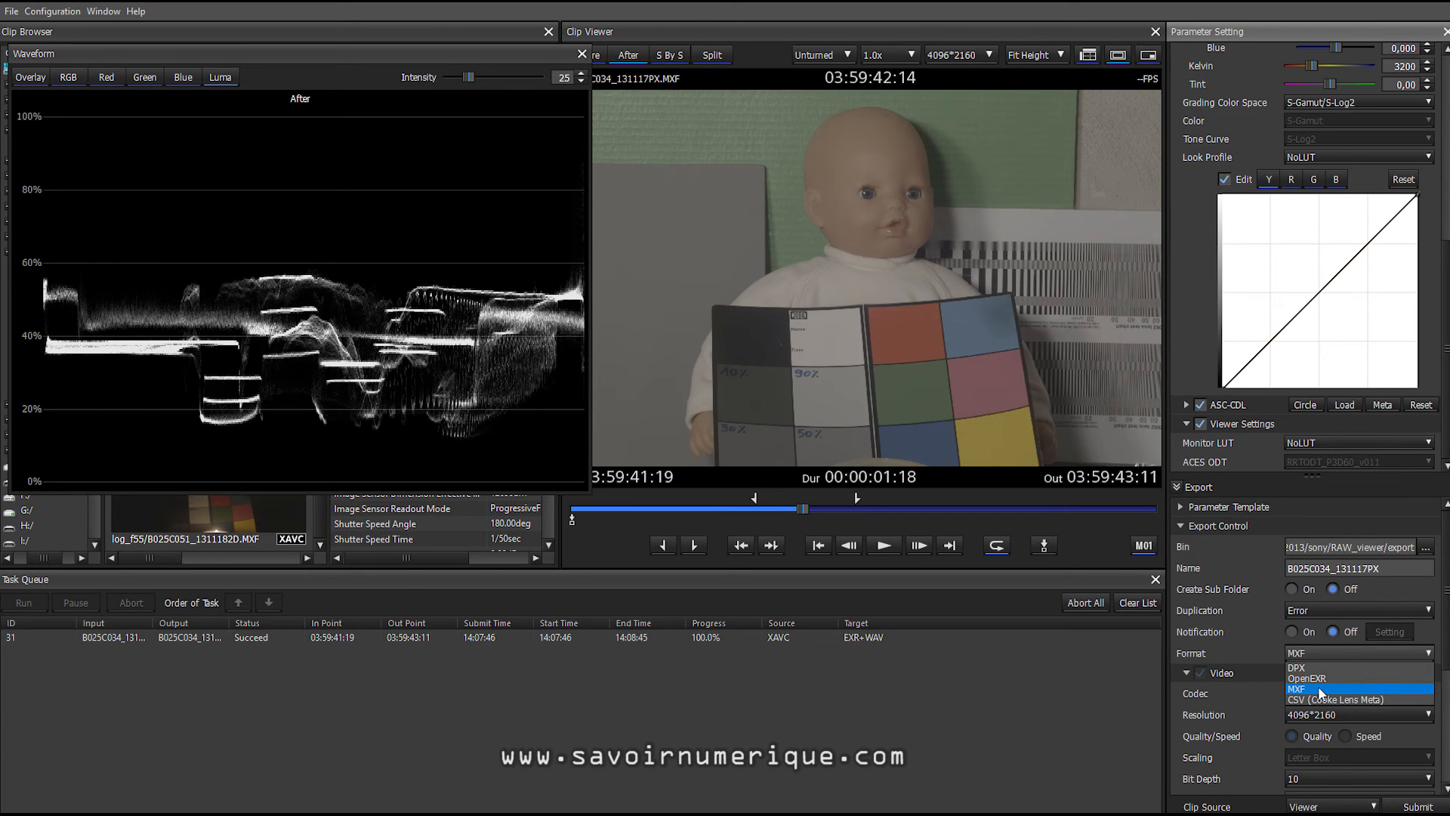
click(1317, 688)
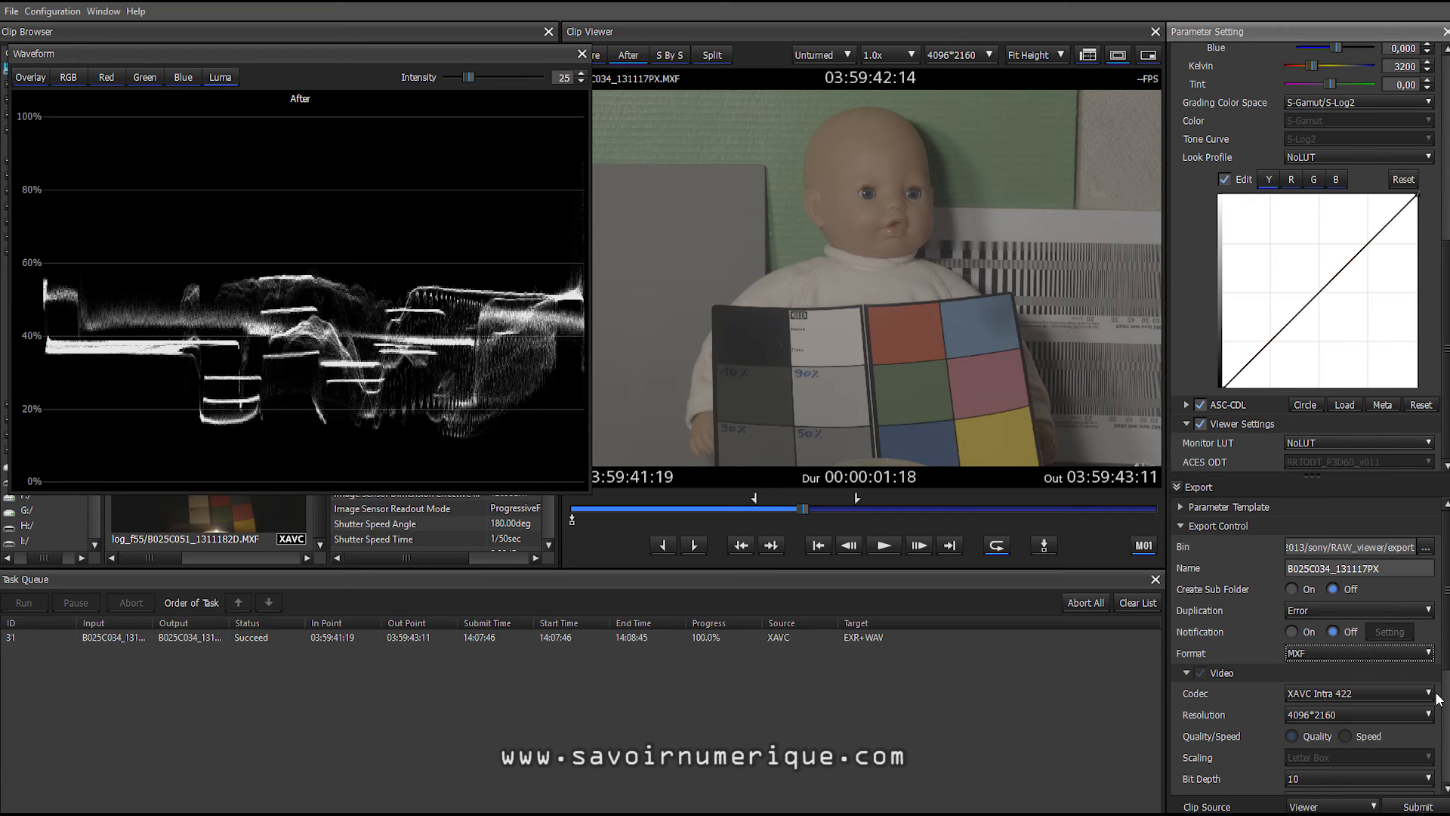
Step: Keep the MXF video codec at XAVC Intra 422, choose the 4096*2160 resolution, and submit the clip's export
scroll(1420, 638, down, 5)
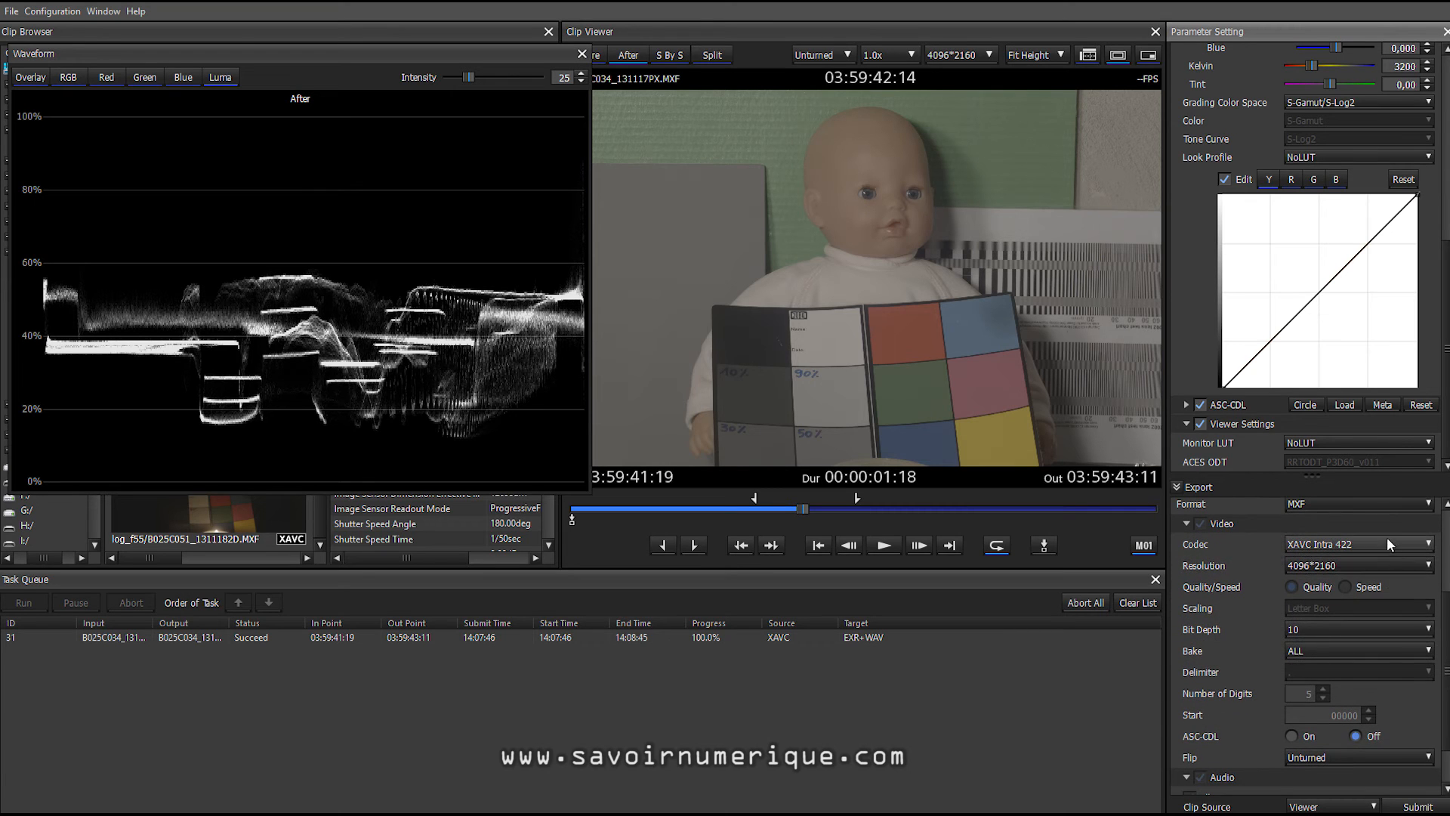
click(1387, 538)
click(1349, 558)
click(1359, 565)
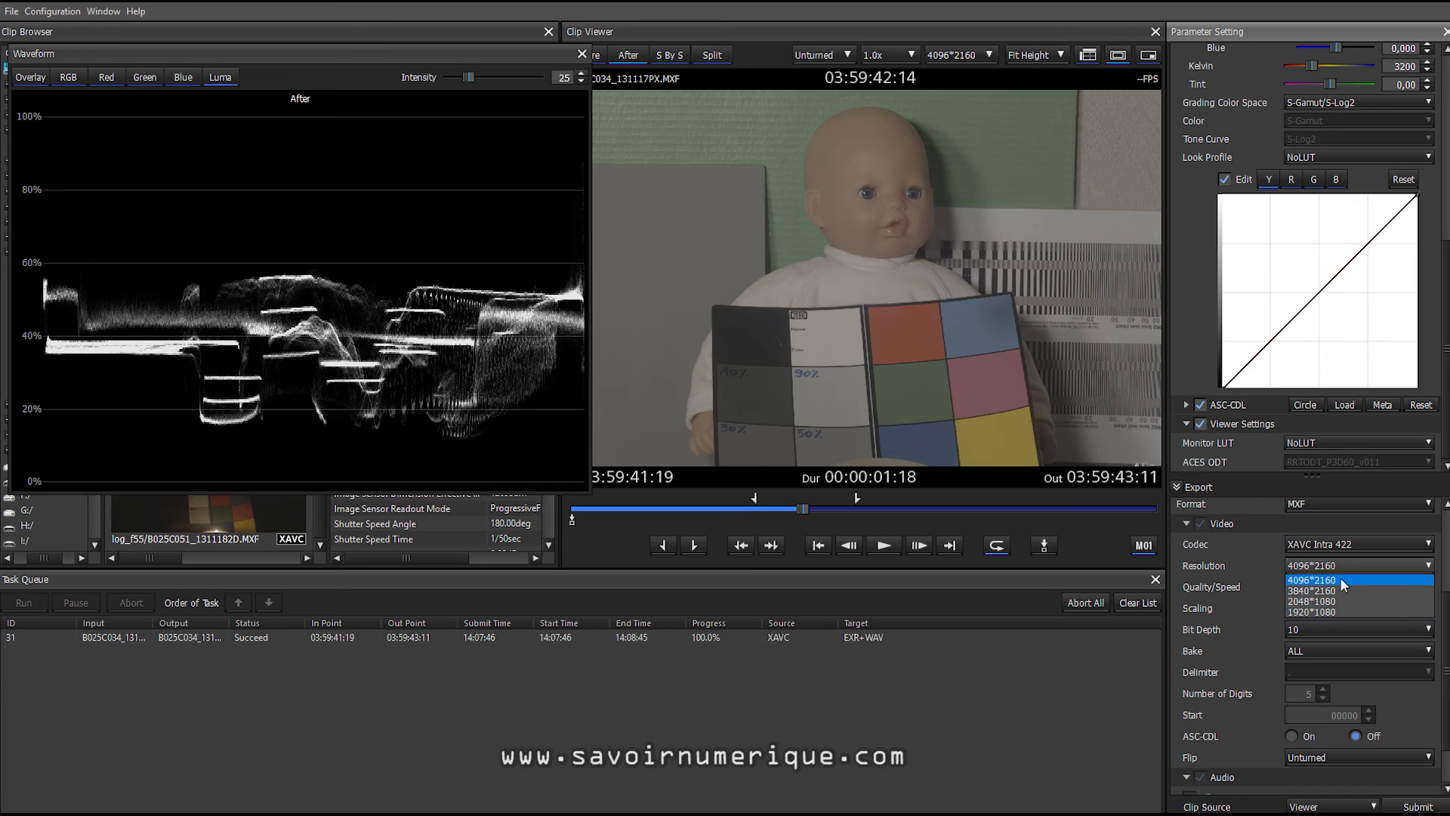
click(1340, 579)
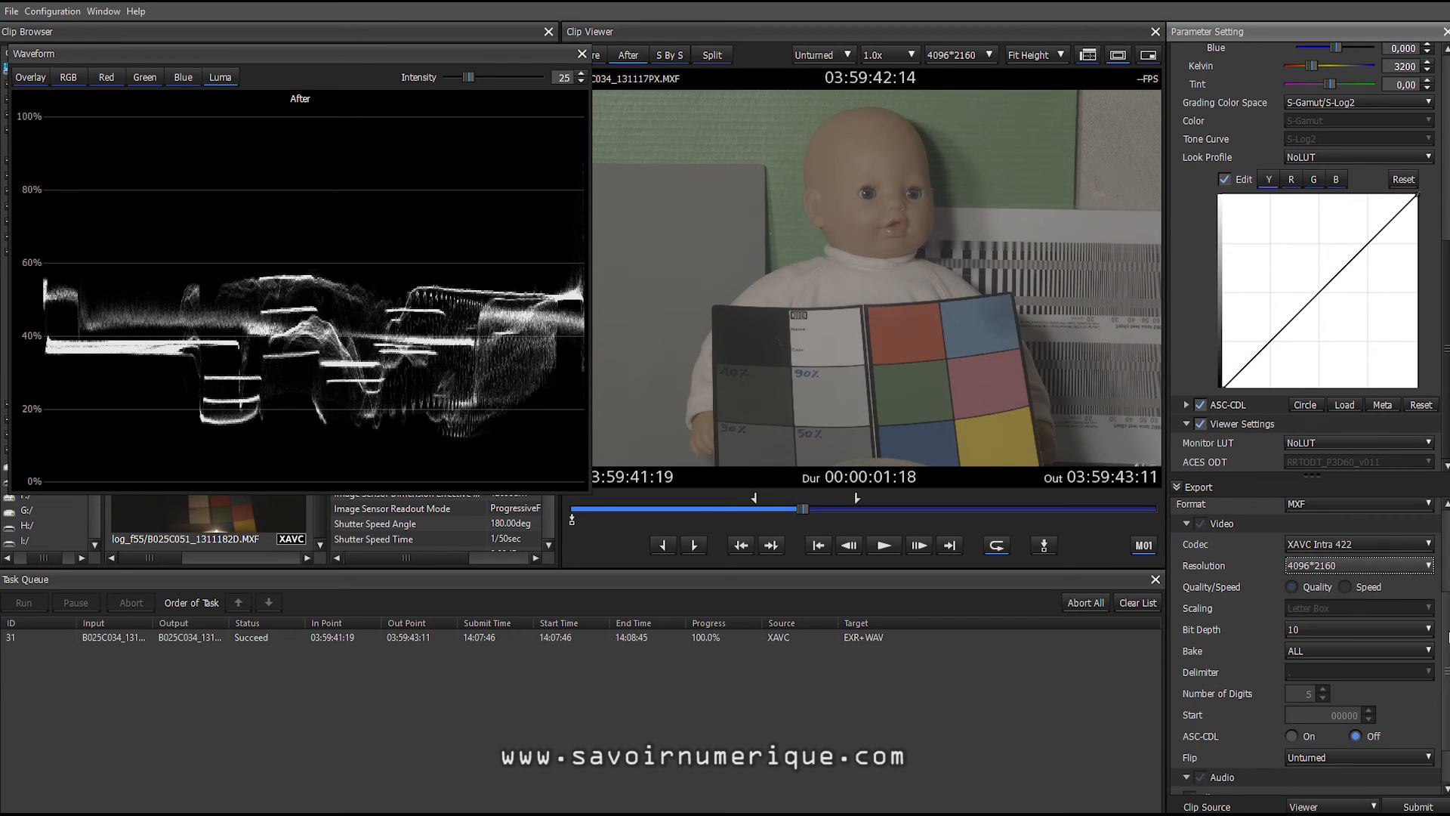
click(1410, 807)
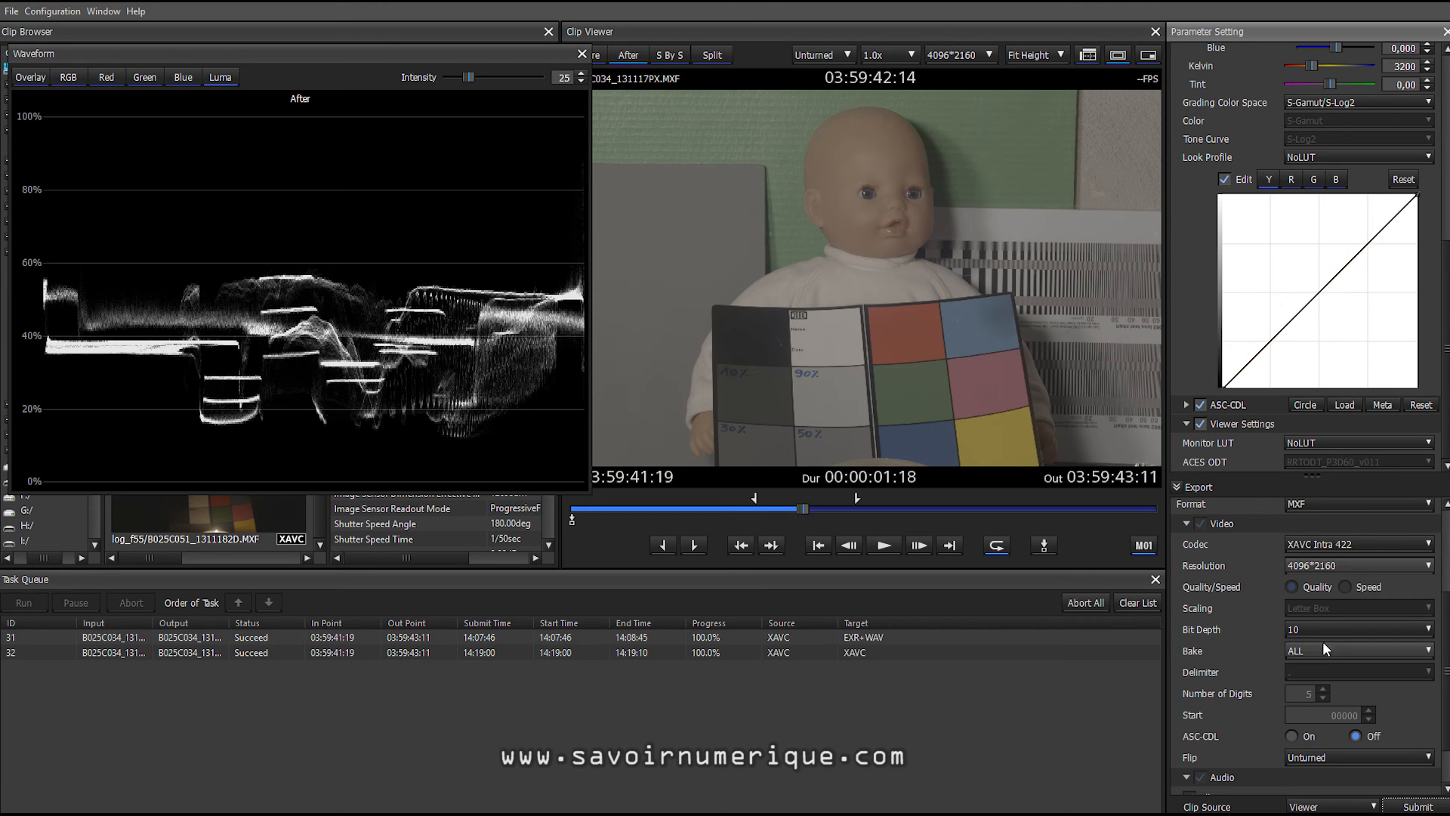
Step: Switch the clip's export format to OpenEXR and try to submit it as another export task
scroll(1445, 627, up, 3)
scroll(1446, 627, up, 1)
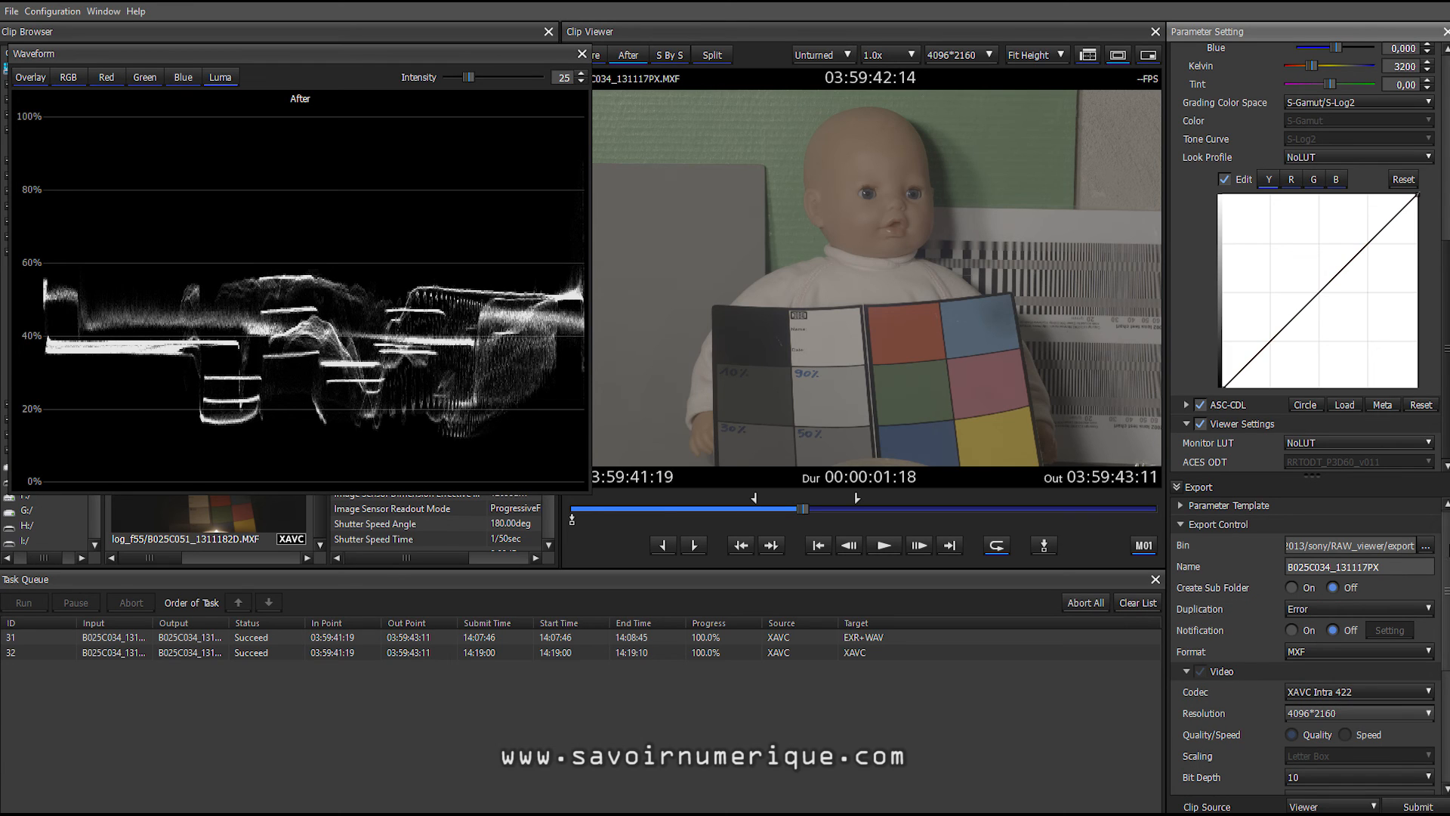
click(1349, 651)
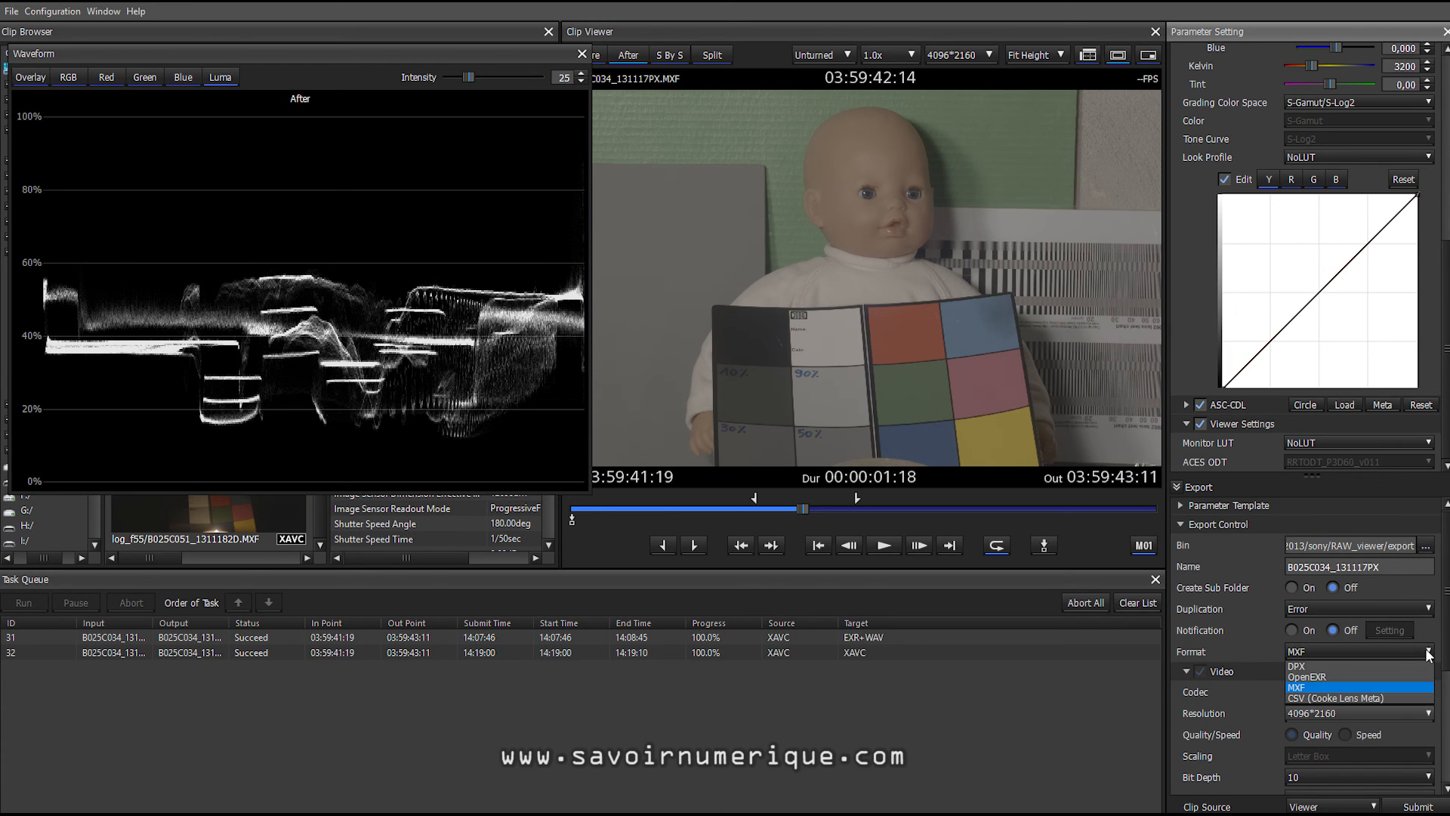
click(1329, 678)
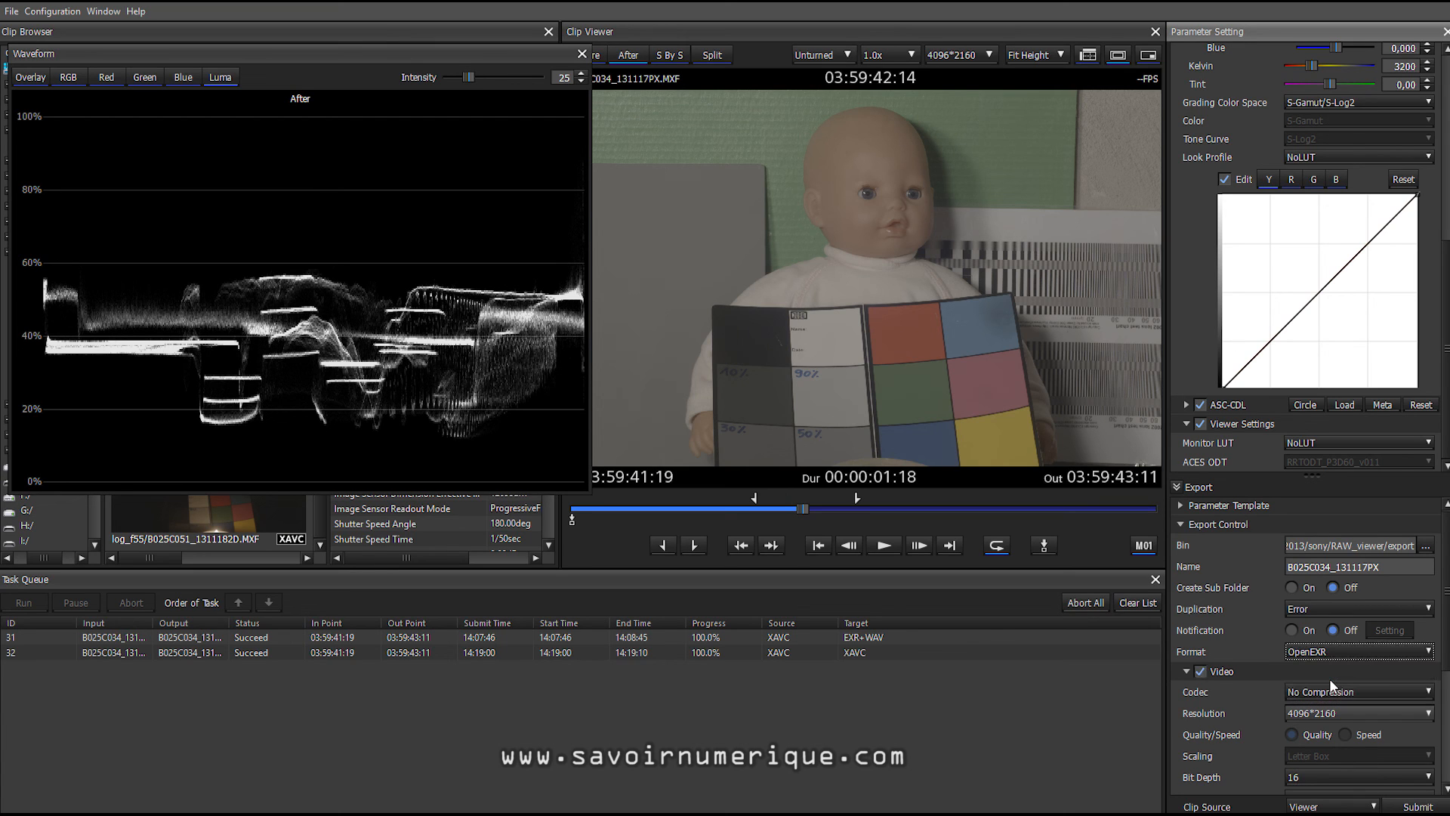
scroll(1447, 642, down, 3)
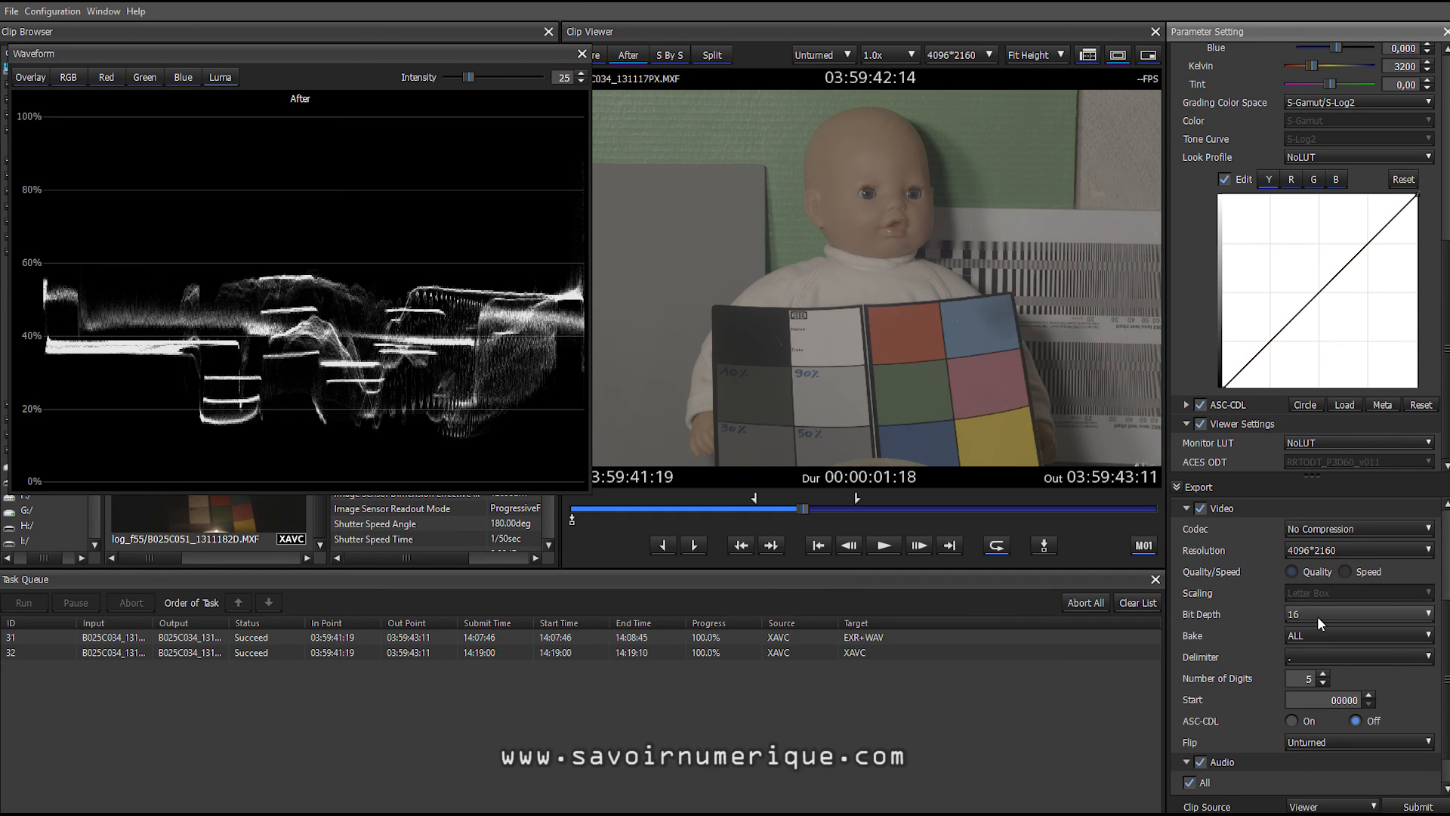
click(1417, 807)
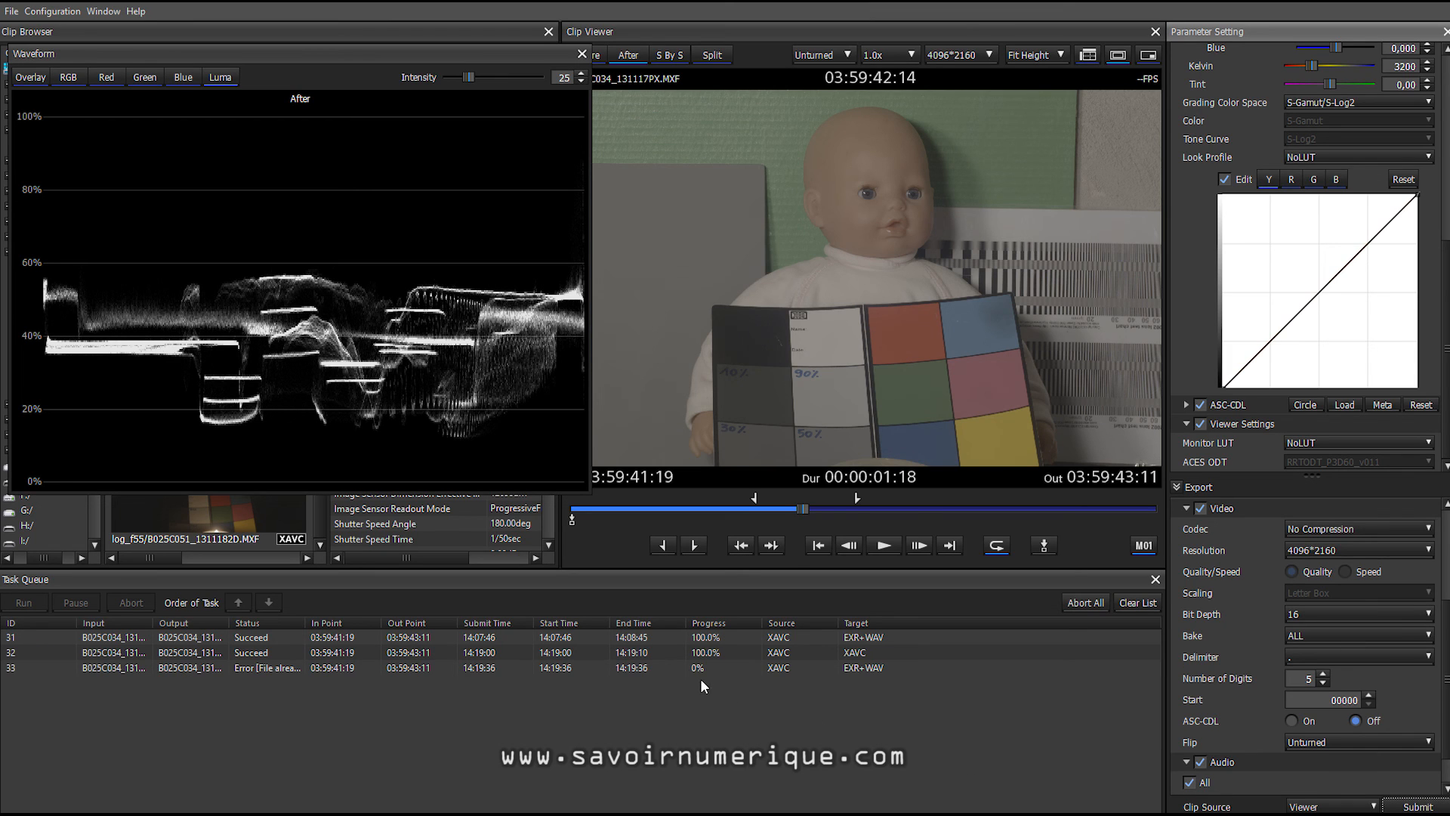